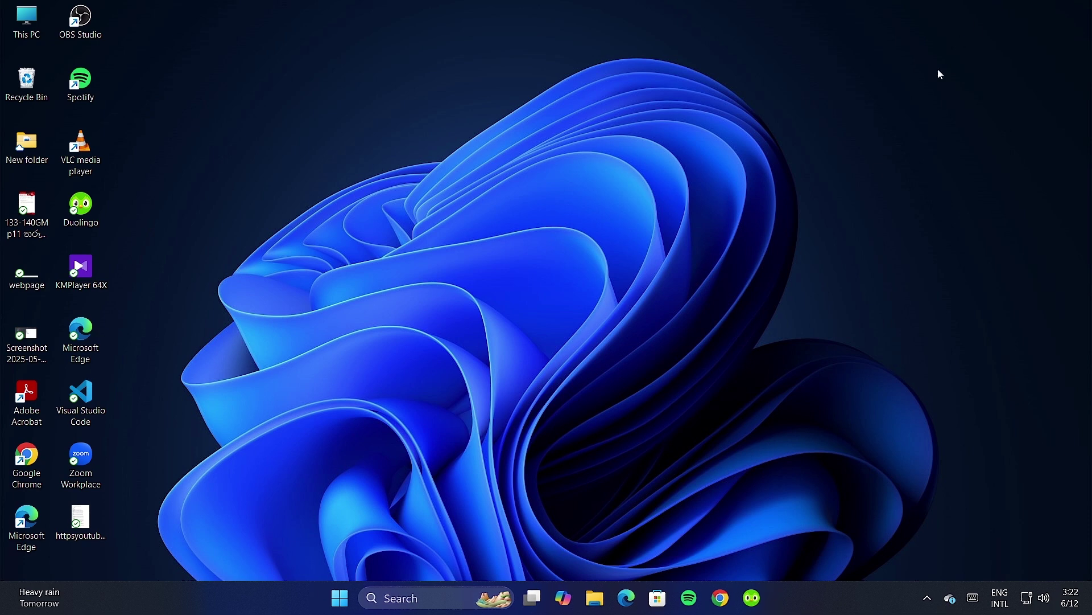
Open Chrome and show the signed-in account's panel on the Google page.
left_click(720, 606)
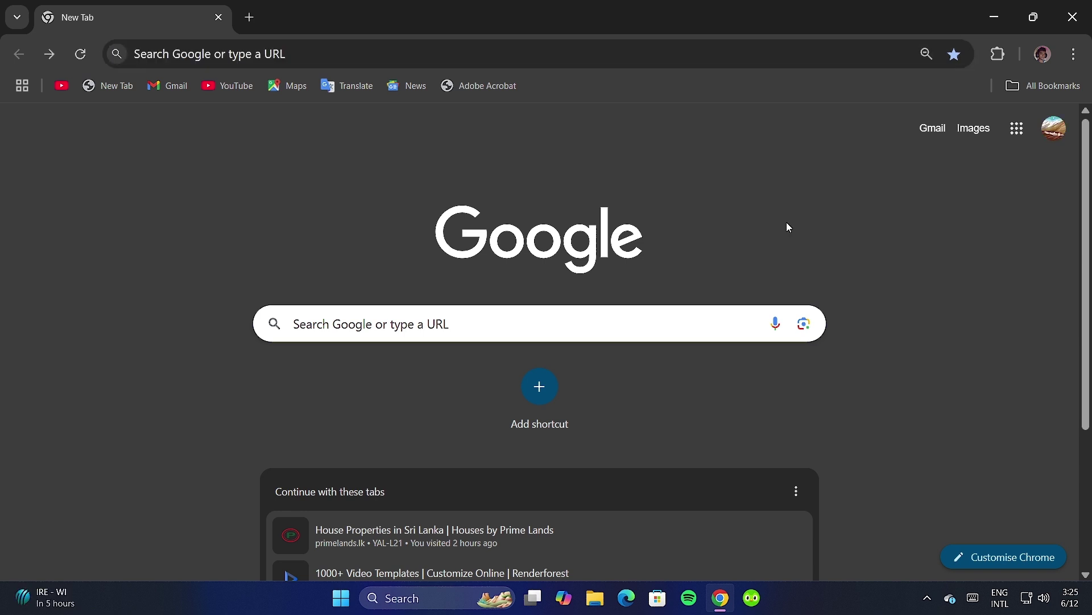
left_click(1050, 134)
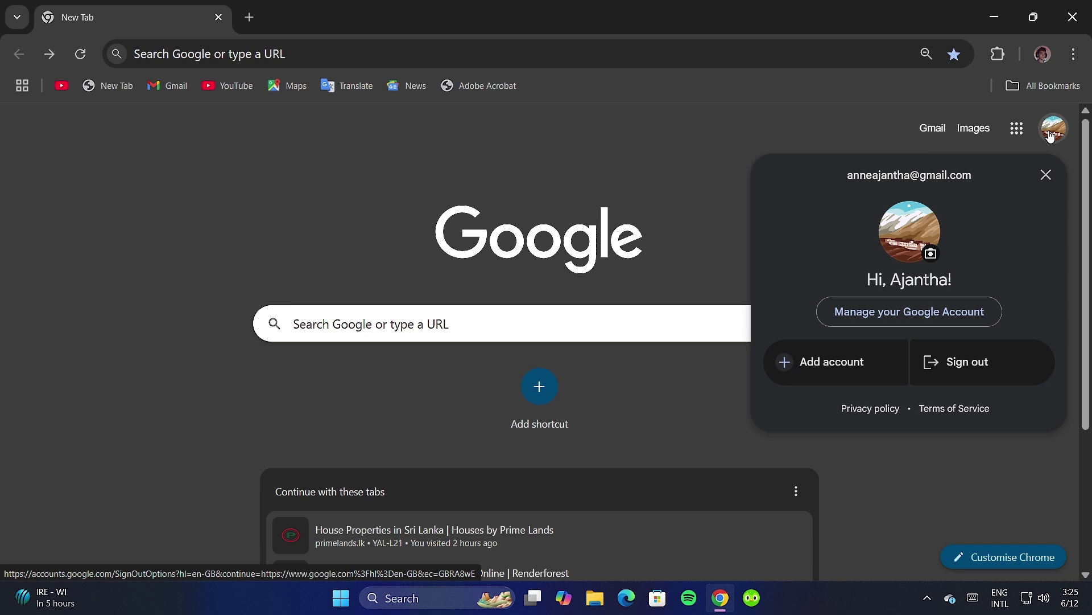
Start creating a new Google account for personal use via Add account.
left_click(832, 364)
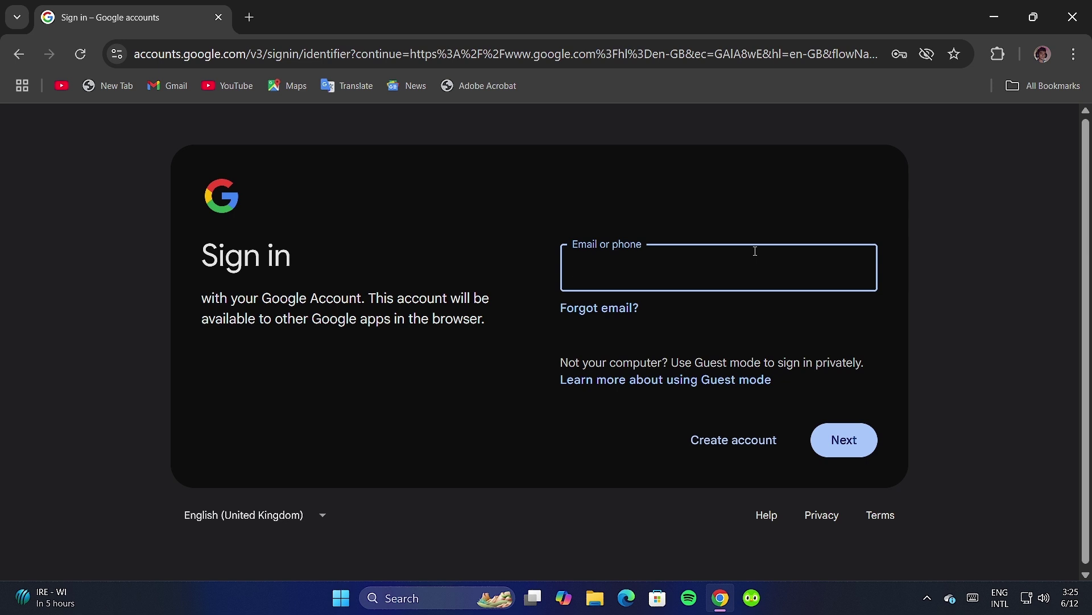
left_click(702, 450)
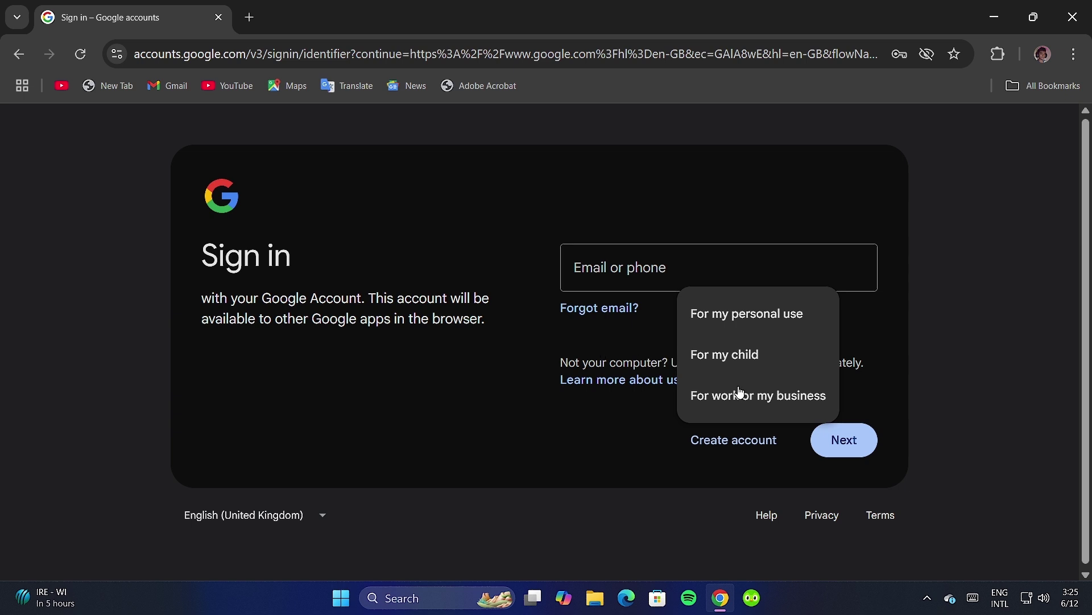
left_click(925, 596)
left_click(927, 596)
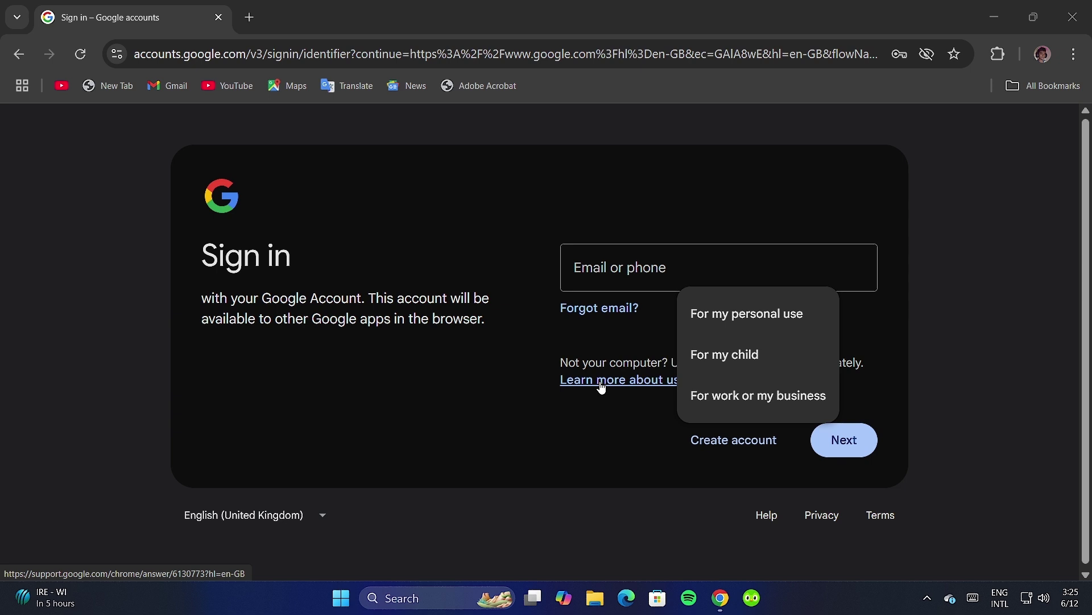
left_click(731, 331)
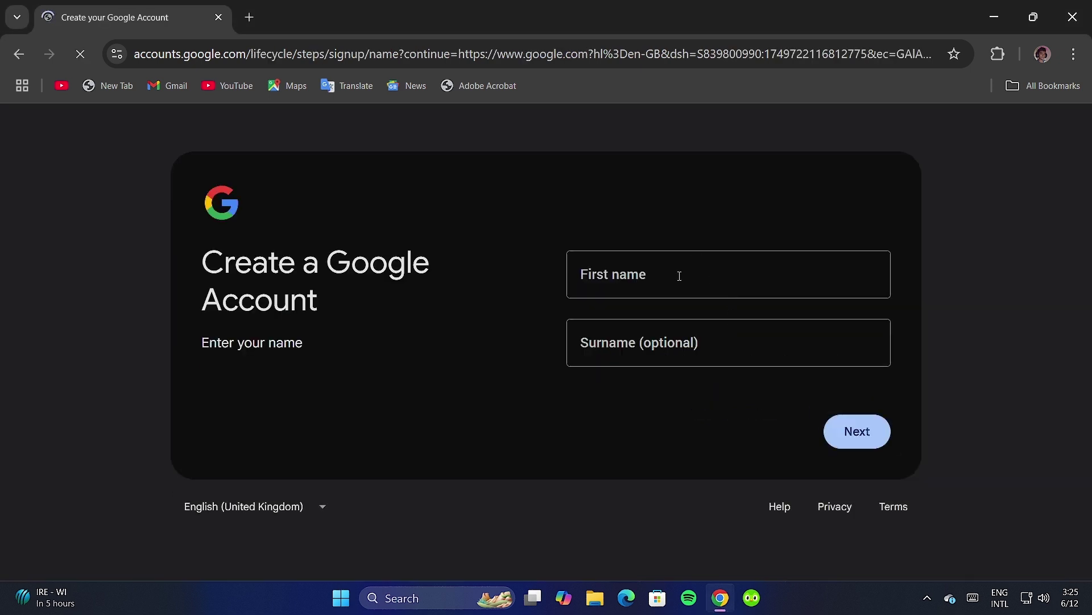
left_click(679, 276)
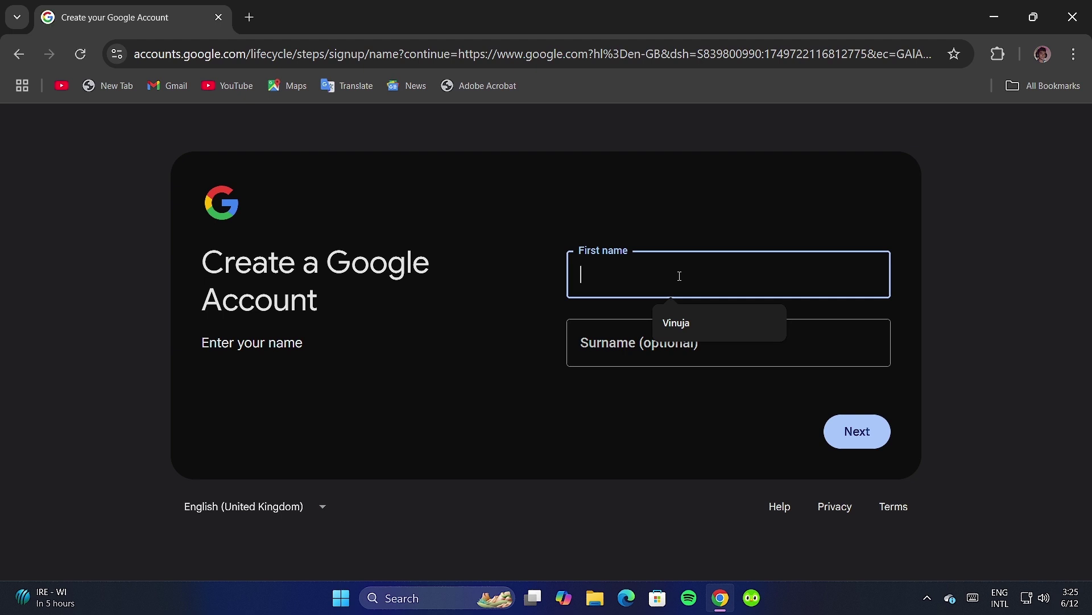
Fill the first name from autofill, enter the surname, and submit the name page.
left_click(689, 322)
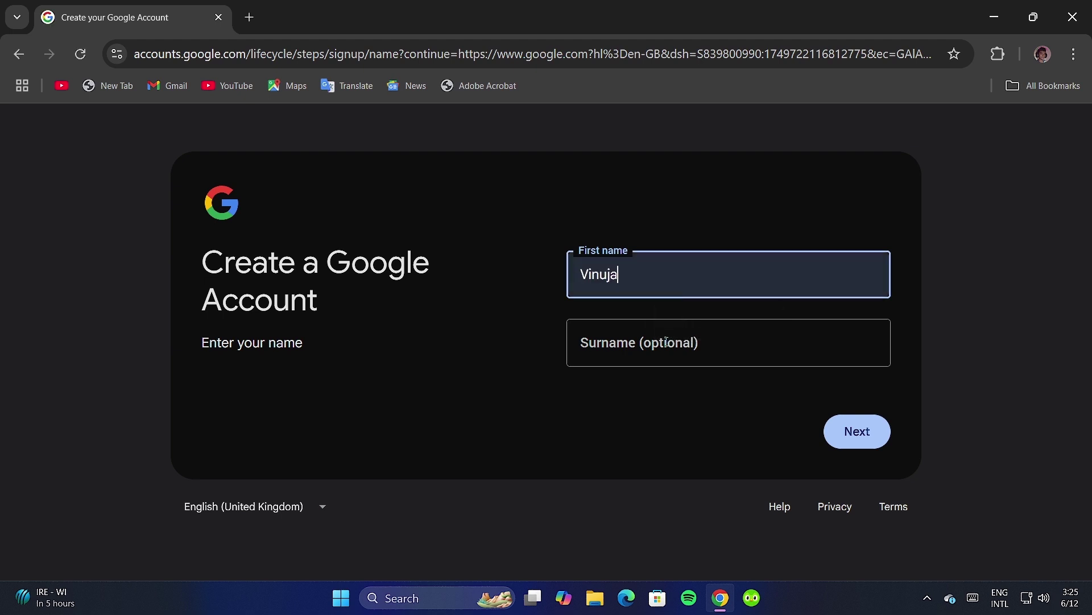
left_click(665, 344)
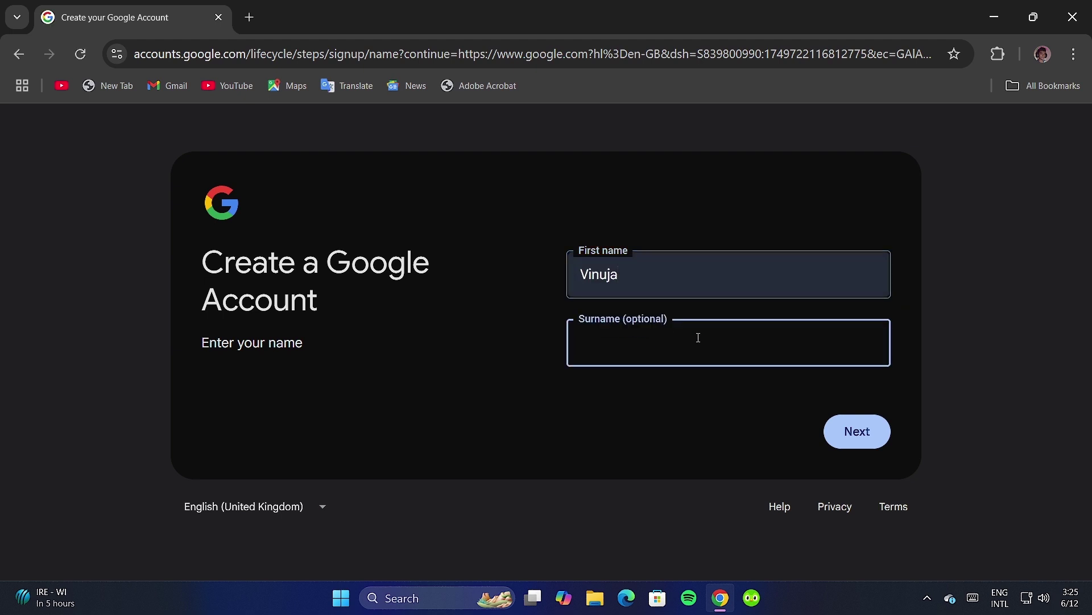
type("Ninduwara")
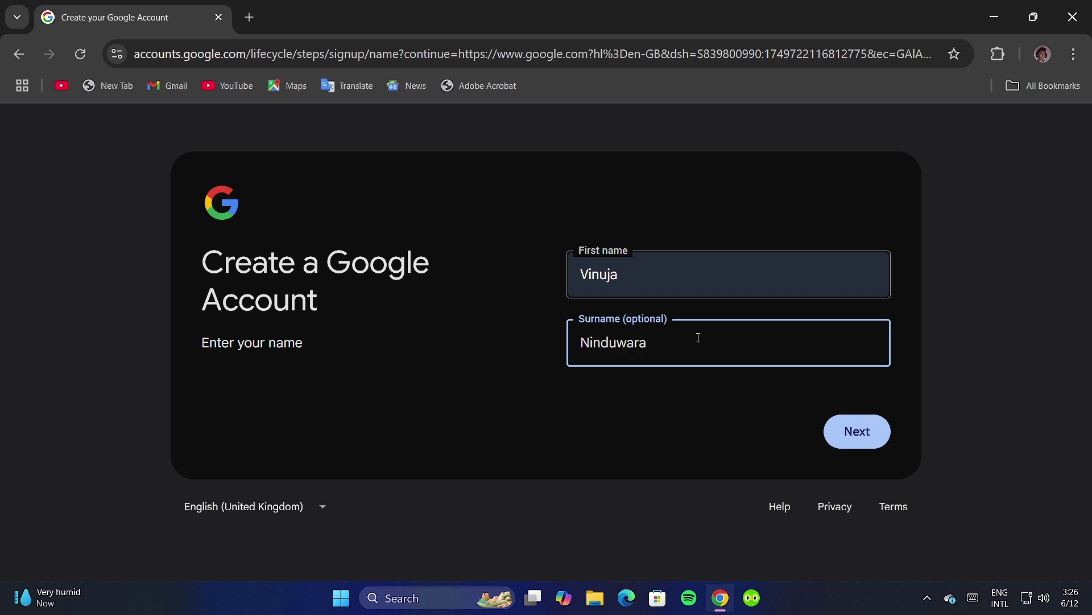
left_click(857, 431)
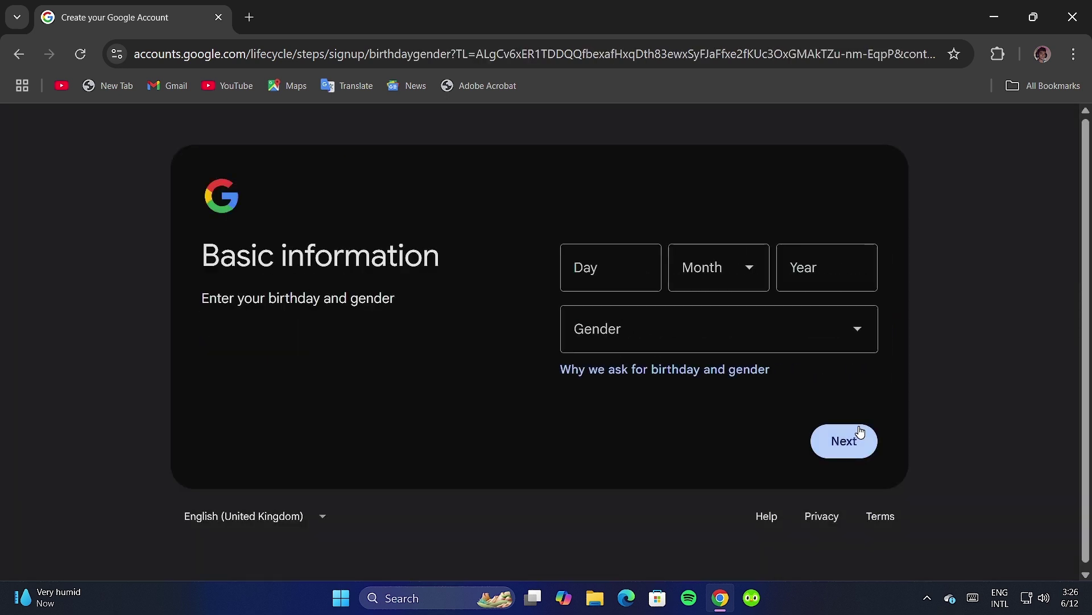
Enter birthday 21 October 2009 and gender Male, then choose a custom Gmail address.
left_click(585, 253)
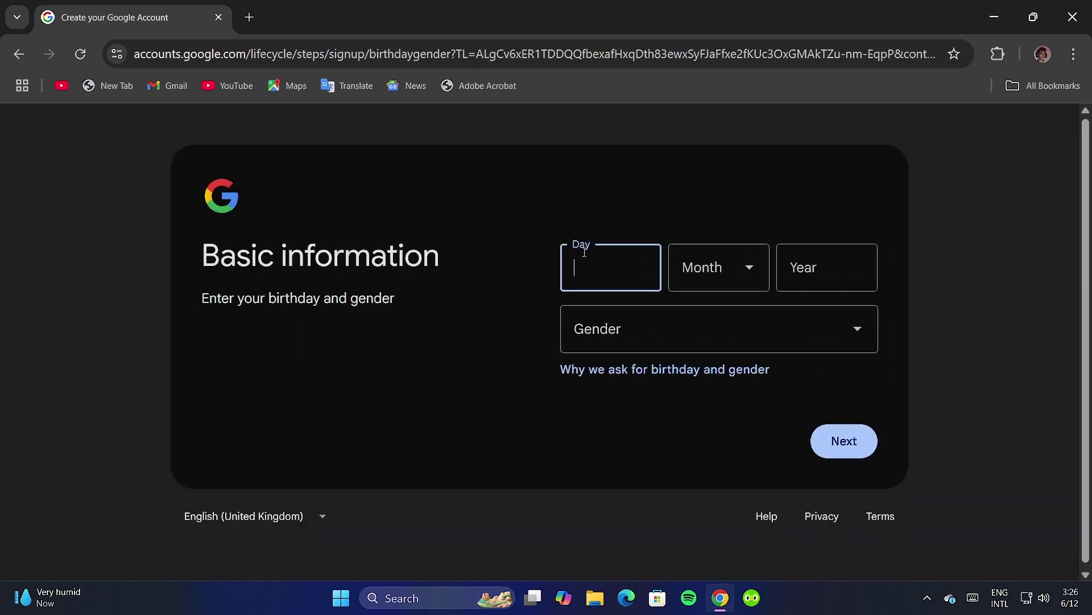
type("21")
left_click(692, 265)
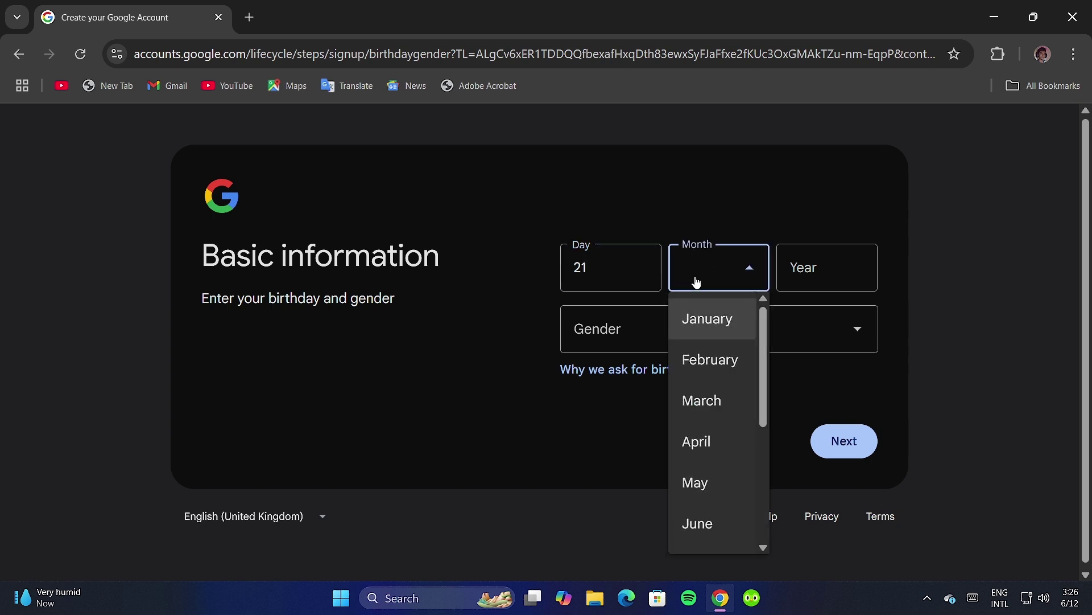
scroll(731, 529, "down", 4)
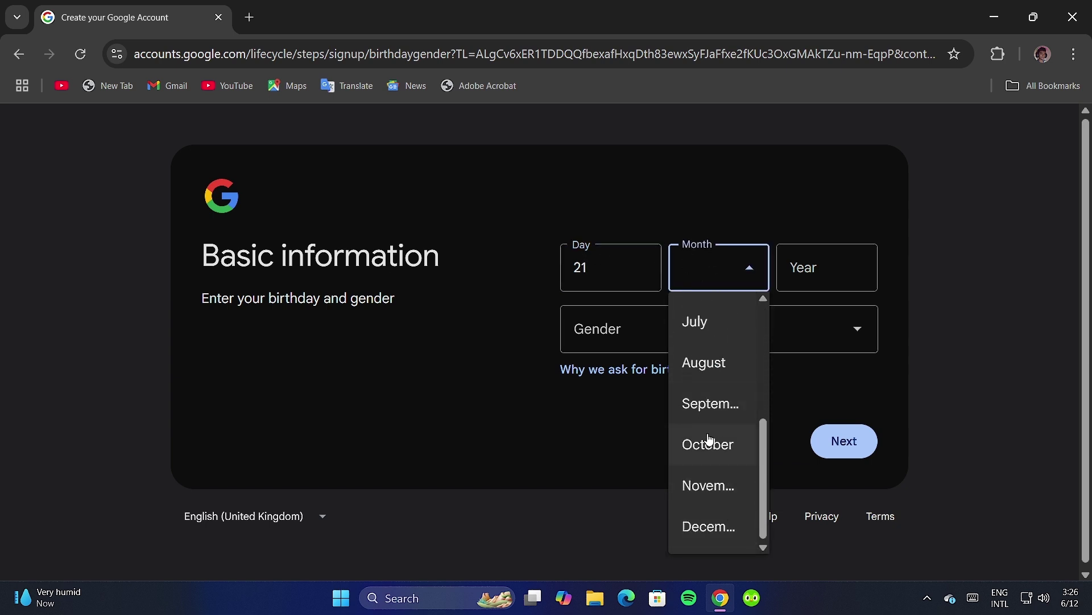
left_click(710, 441)
left_click(797, 270)
type("2009")
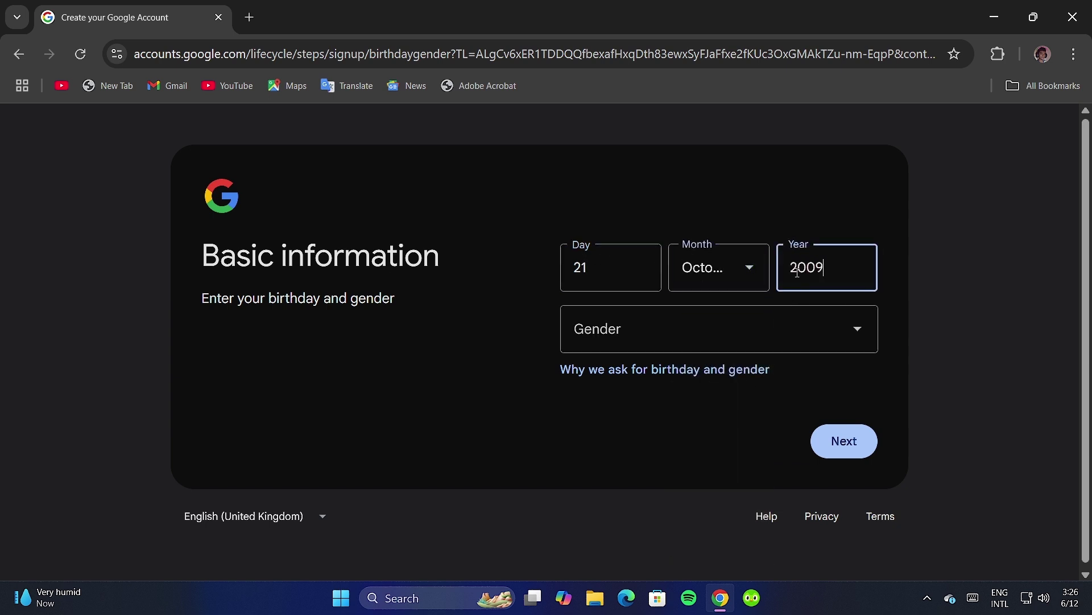
left_click(673, 330)
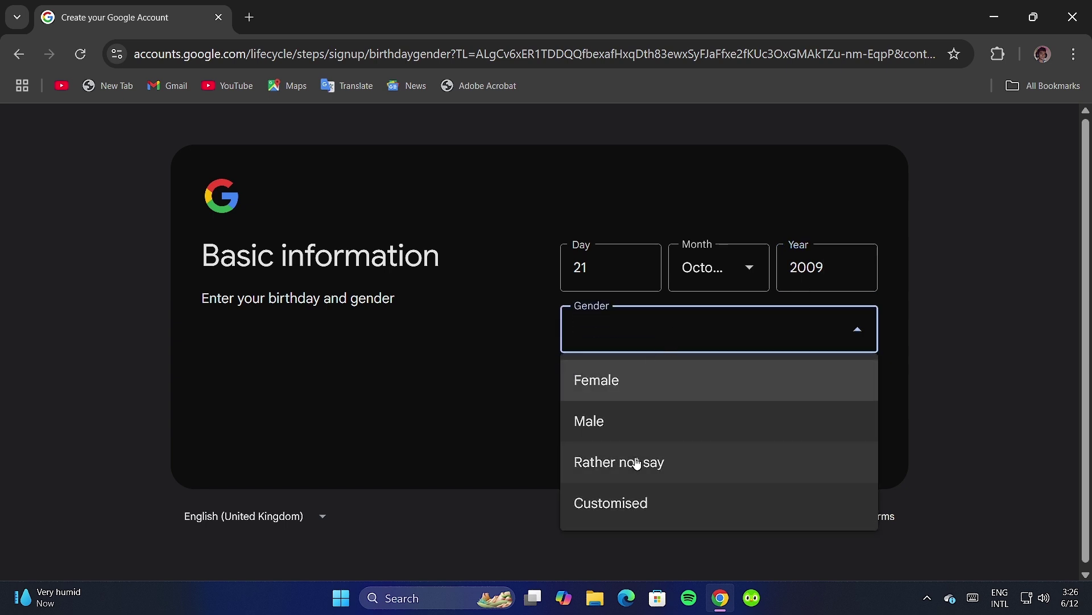
left_click(659, 437)
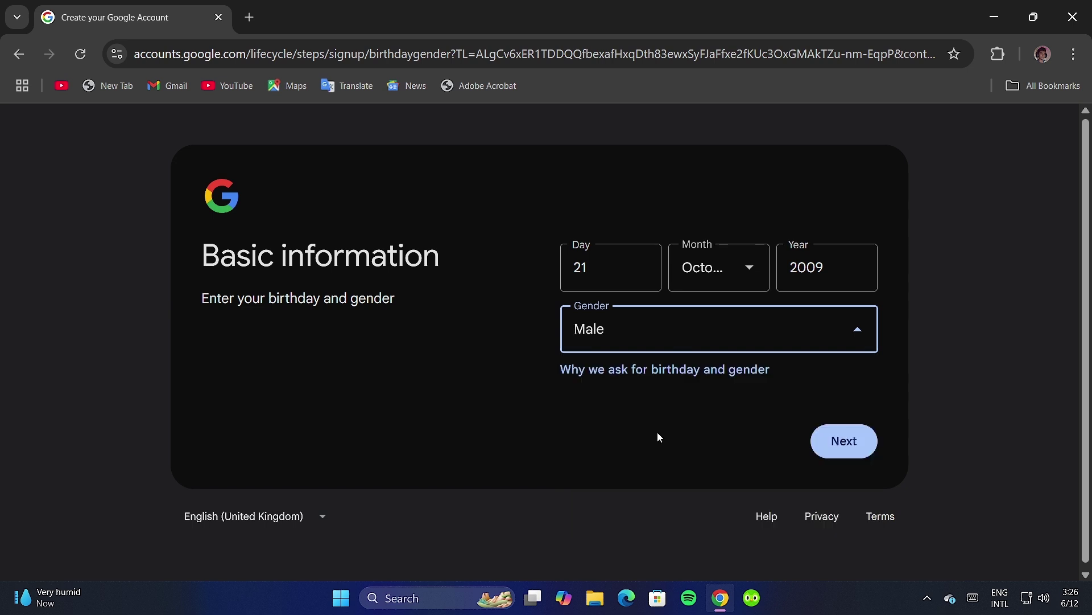
left_click(836, 439)
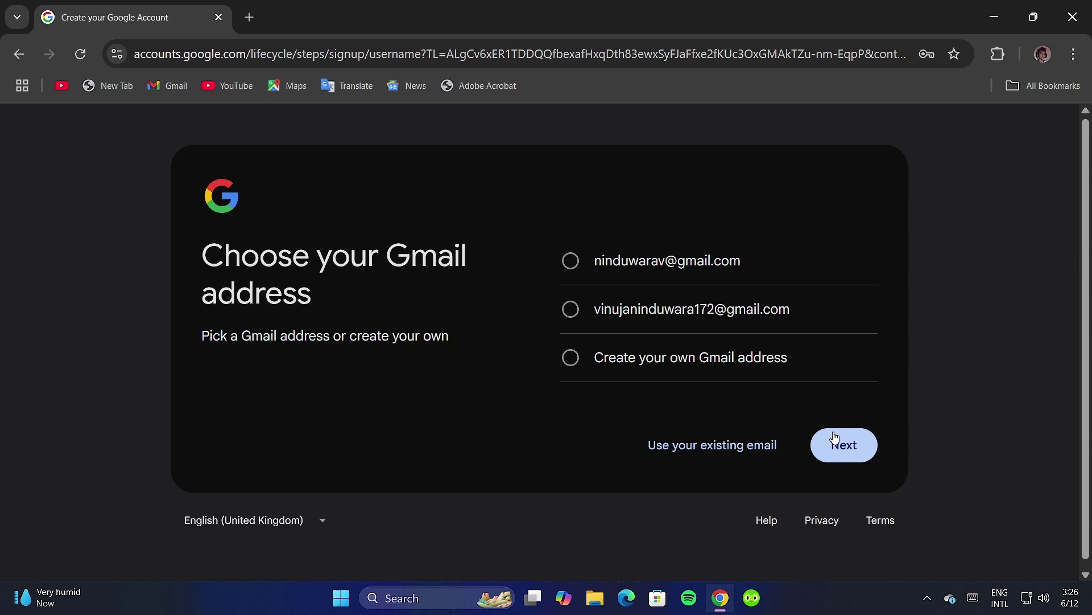
left_click(675, 365)
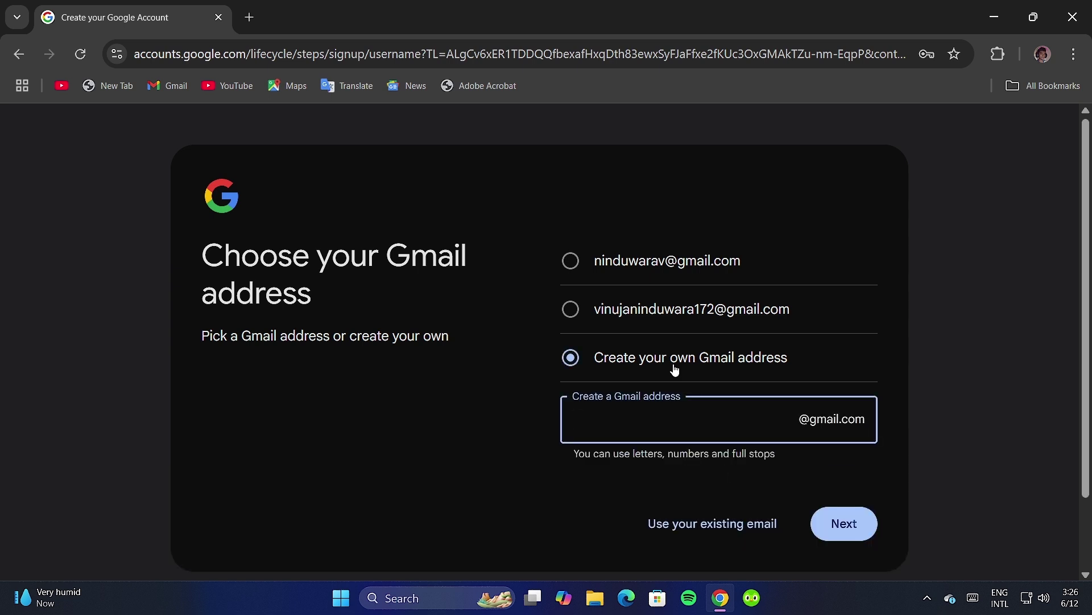
Use the second suggested Gmail address and continue.
left_click(613, 308)
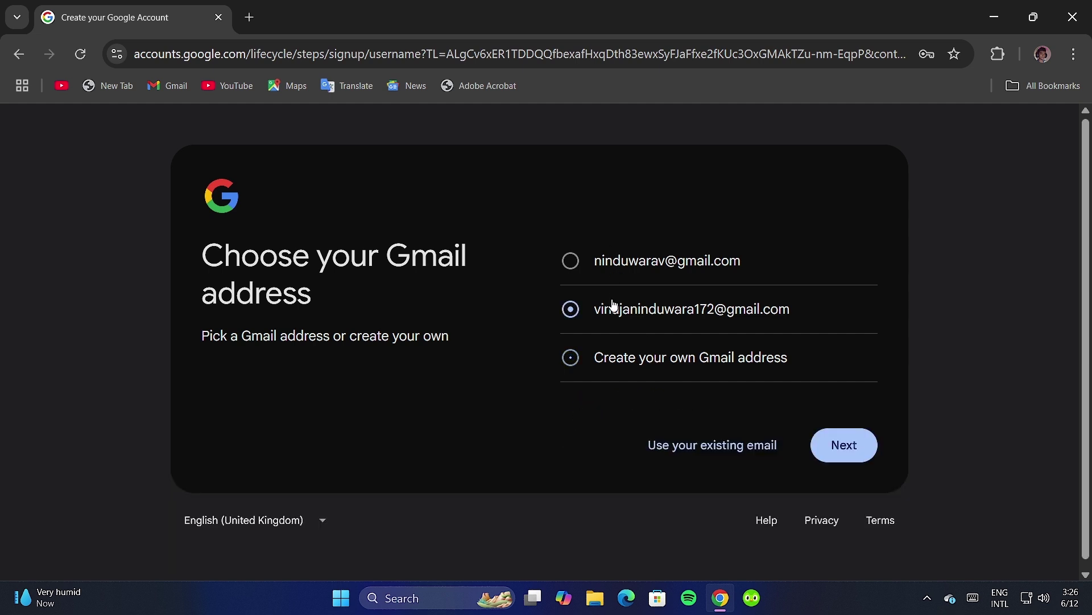
left_click(825, 450)
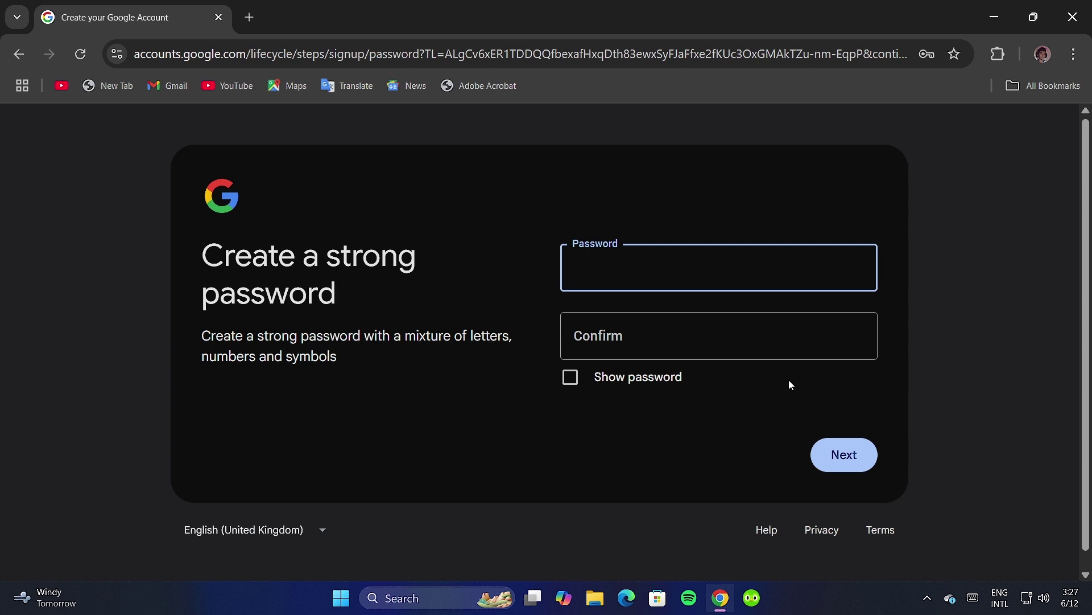
Type a password and its confirmation and try submitting them.
type("•")
key("BackSpace")
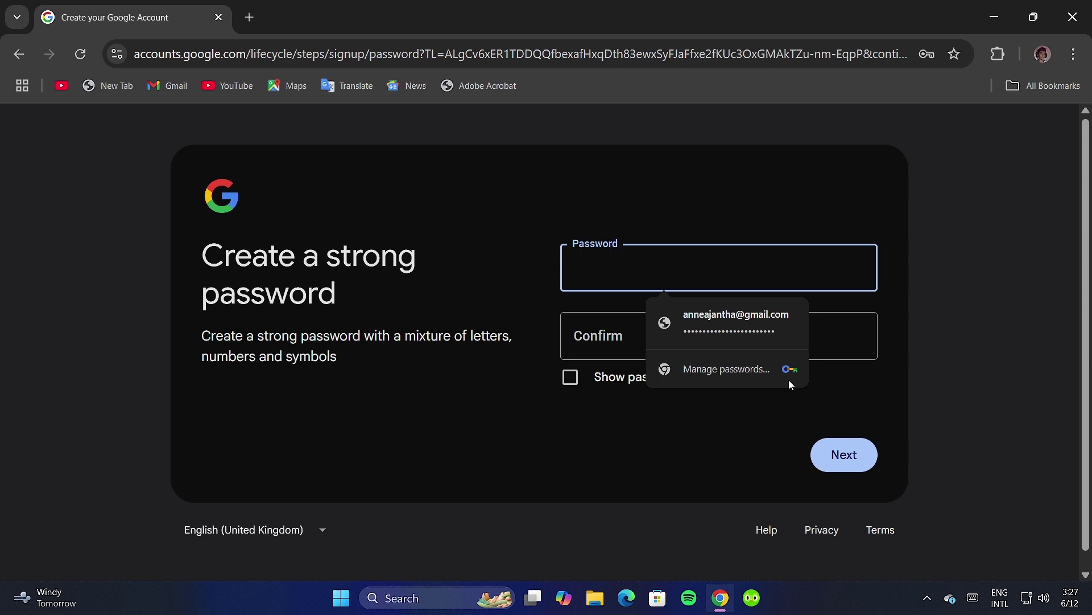
type("••••")
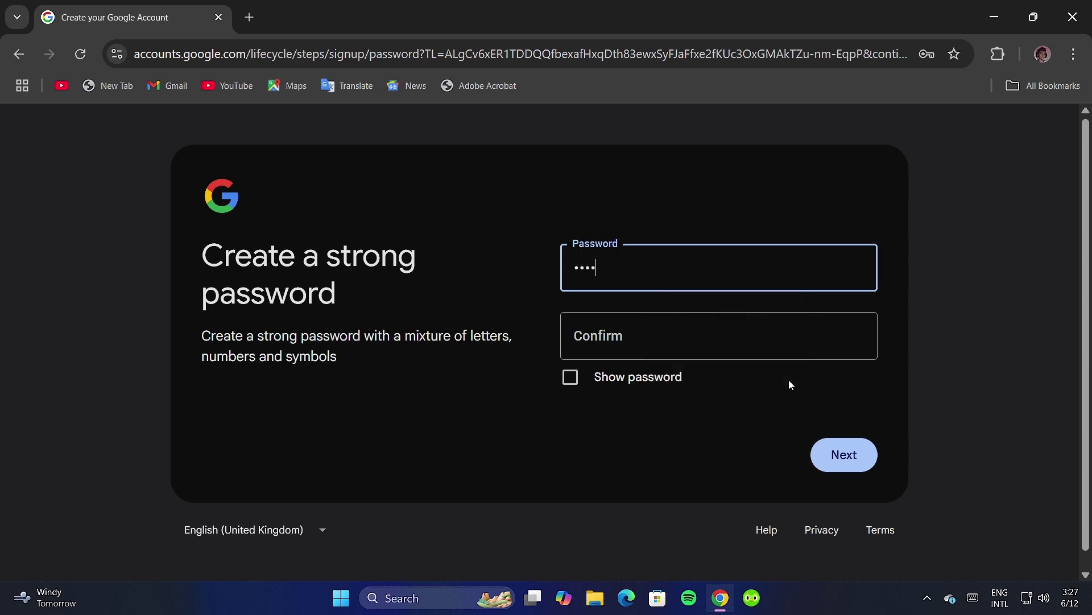
type("•••")
key("BackSpace")
key("BackSpace")
key("BackSpace")
key("BackSpace")
key("BackSpace")
key("BackSpace")
key("BackSpace")
type("•••••••••••••")
left_click(636, 349)
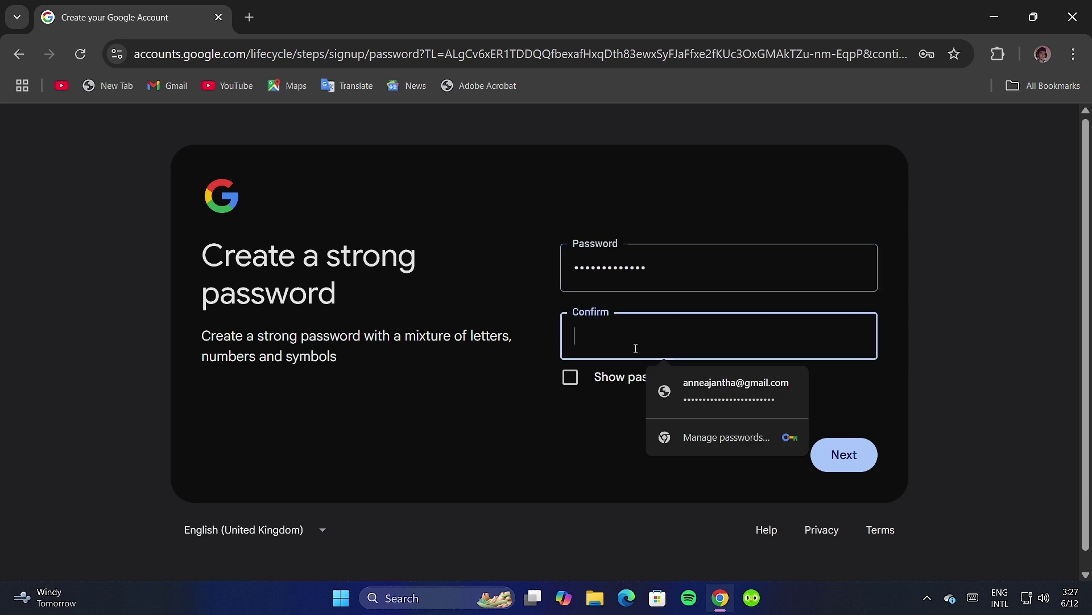
type("•••")
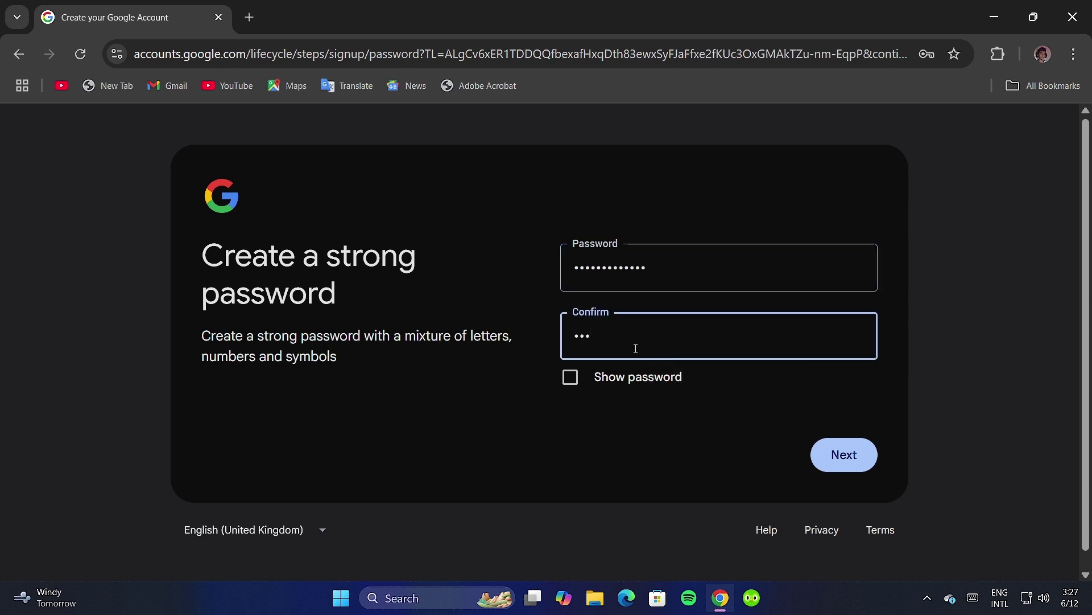
type("•••••••••")
key("BackSpace")
key("BackSpace")
key("BackSpace")
key("BackSpace")
key("BackSpace")
key("BackSpace")
key("BackSpace")
key("BackSpace")
key("BackSpace")
key("BackSpace")
key("BackSpace")
key("BackSpace")
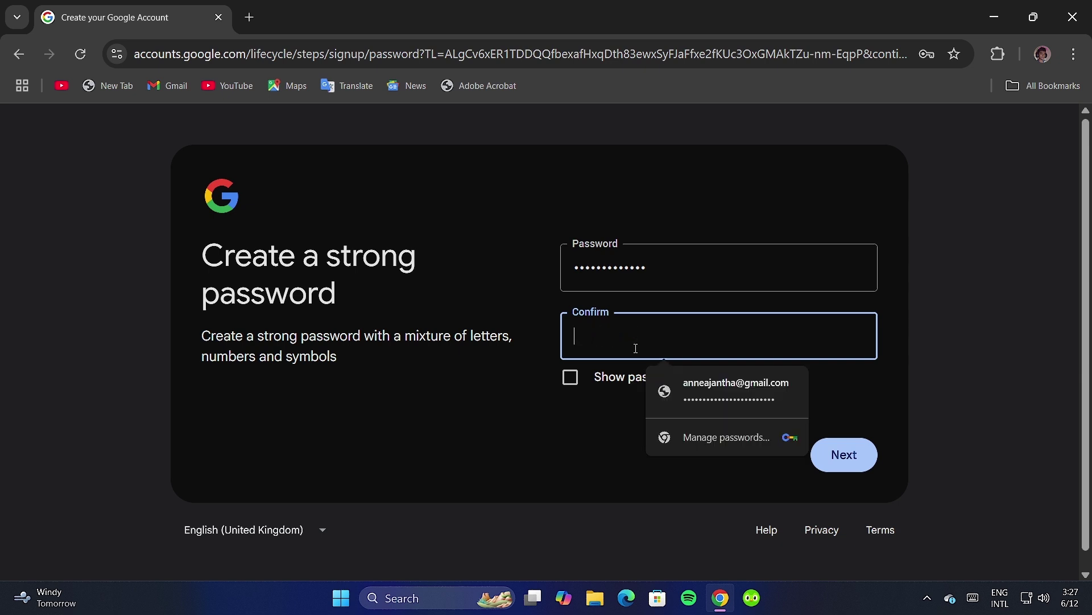
type("••••")
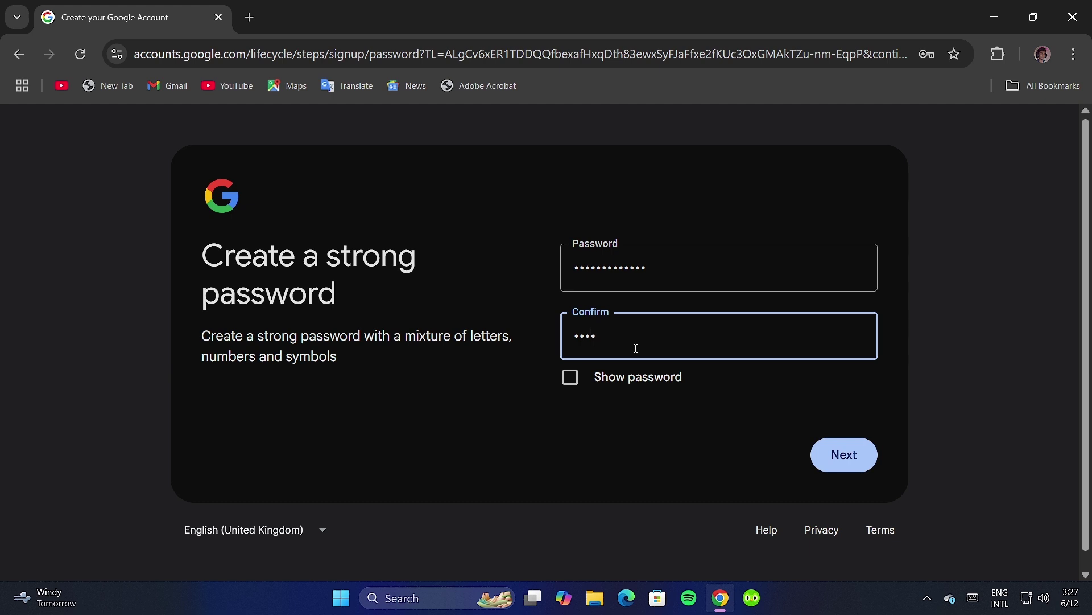
type("•••••••••")
left_click(827, 454)
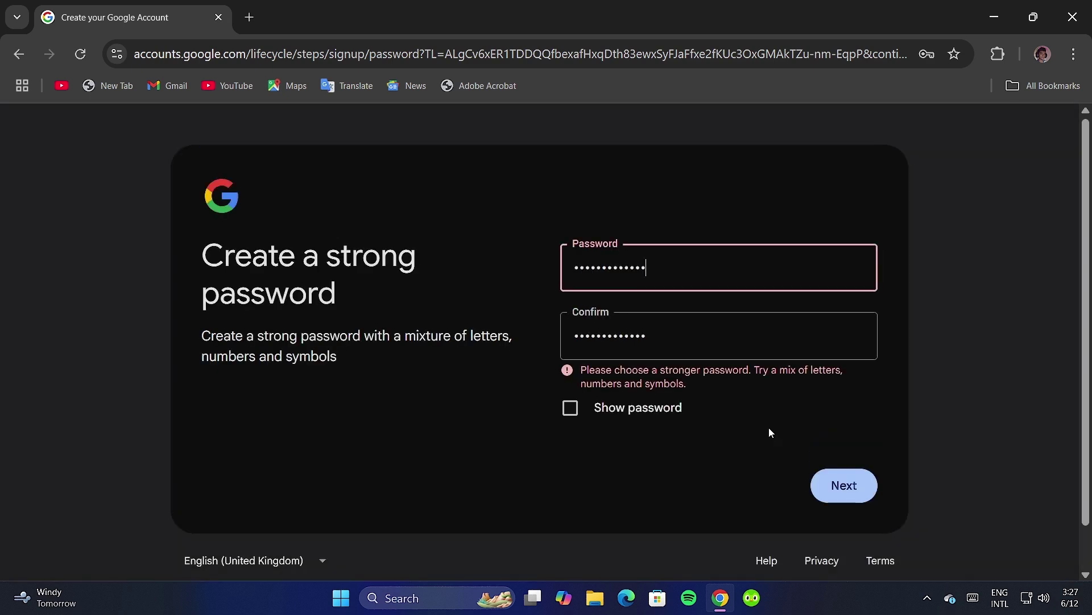
Clear both fields and re-enter a shorter matching password and confirmation.
left_click_drag(646, 324, 519, 348)
key("BackSpace")
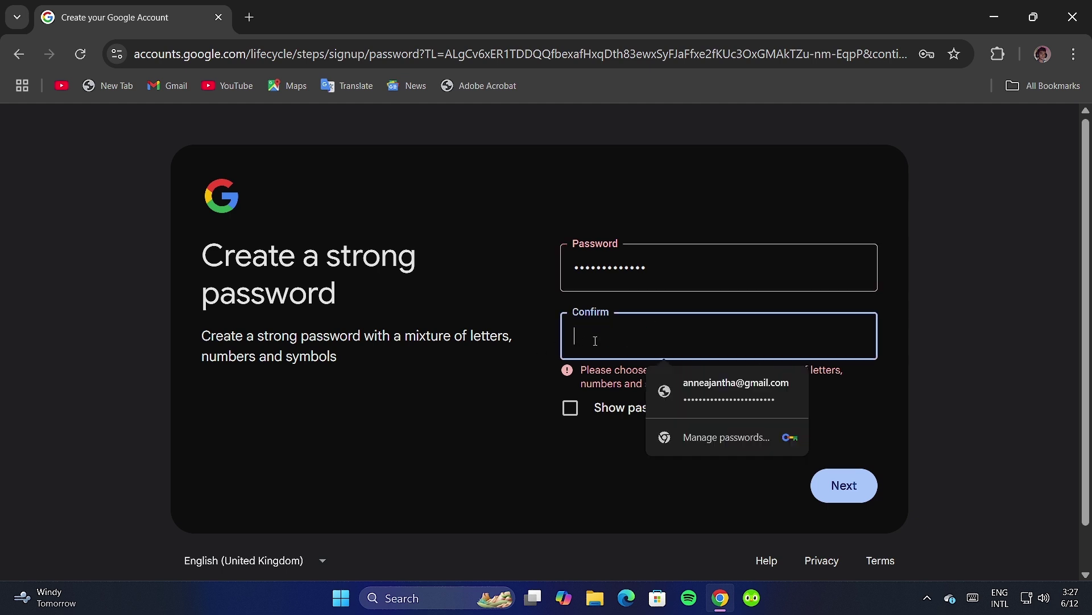
left_click_drag(654, 260, 490, 252)
key("BackSpace")
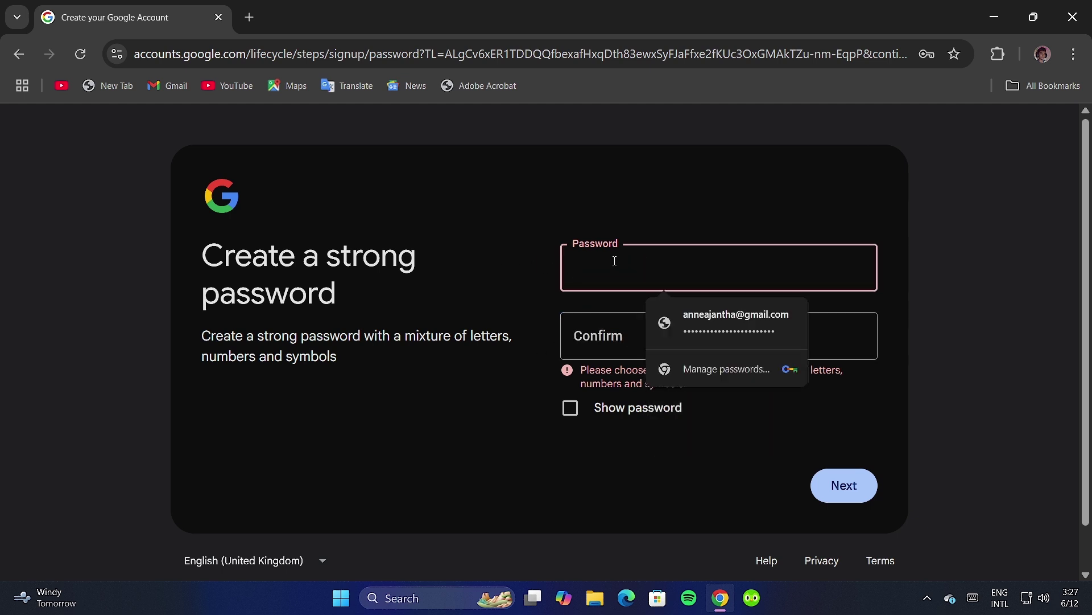
type("1234")
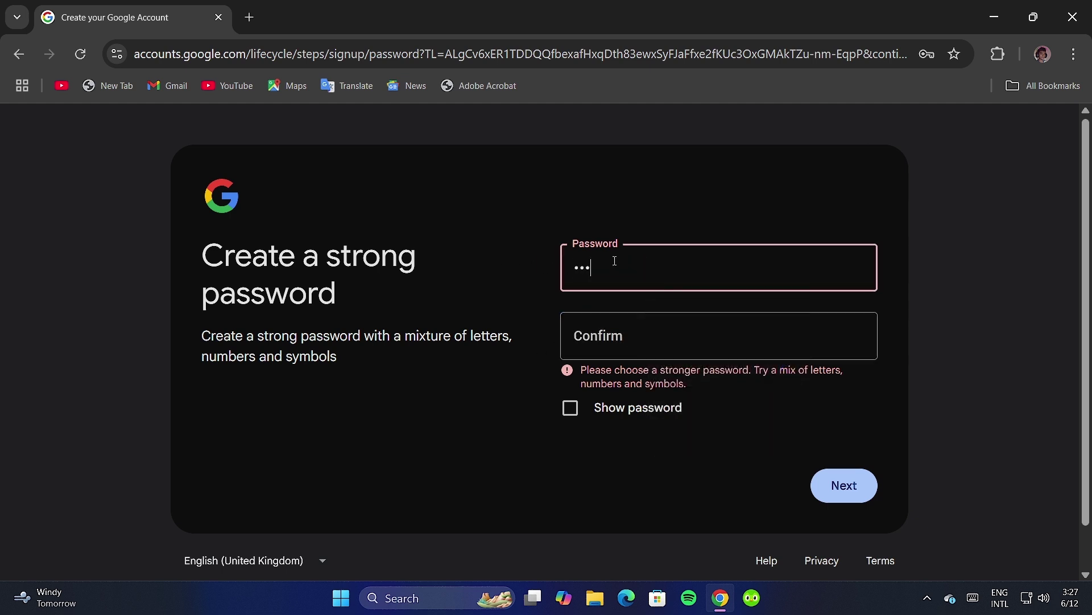
left_click(665, 342)
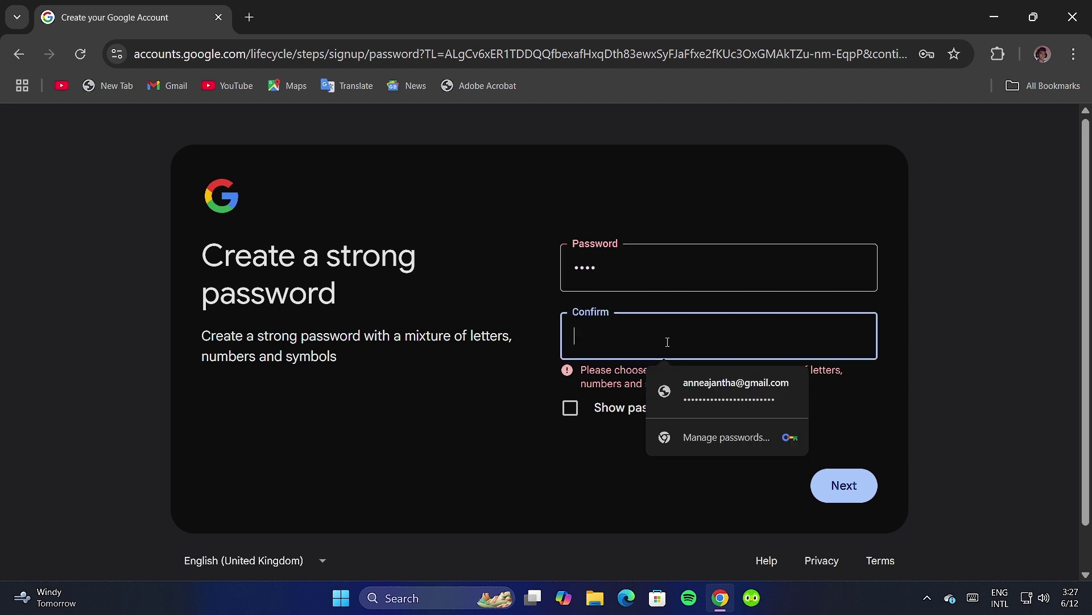
type("123")
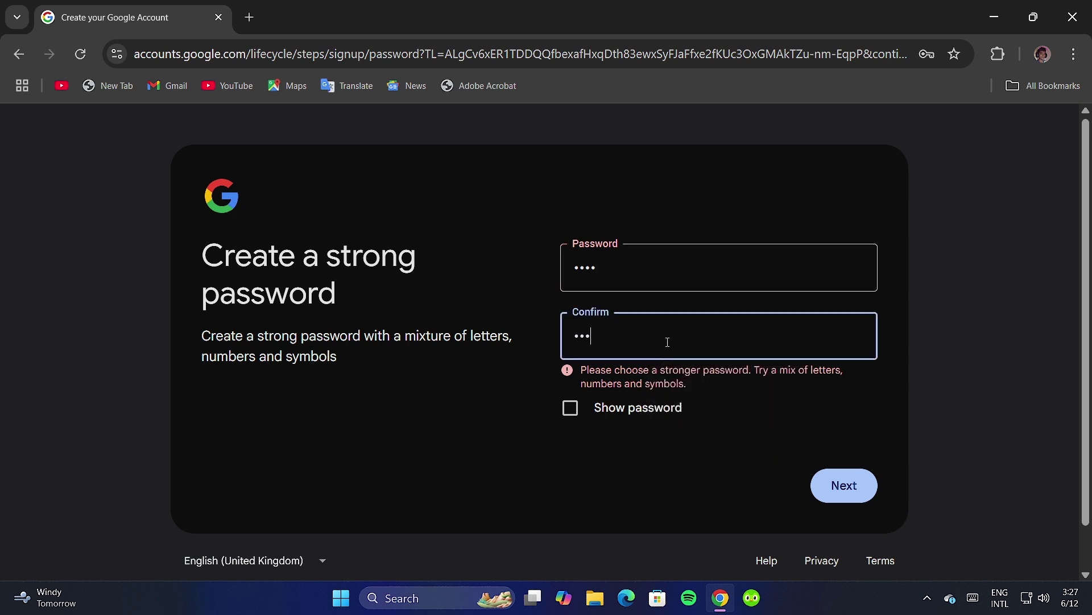
type("4")
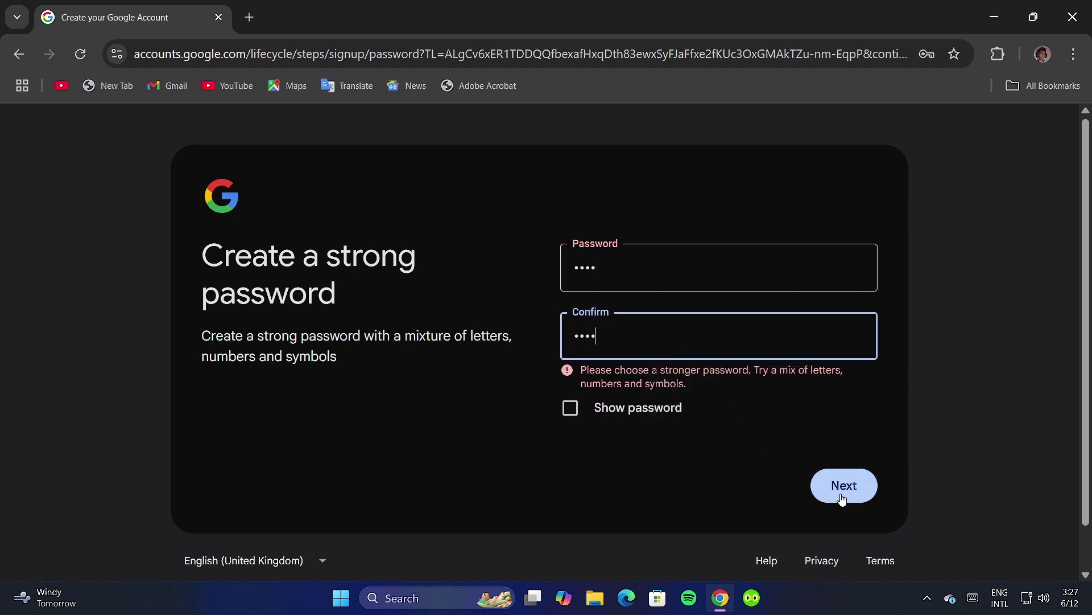
left_click(840, 494)
Lengthen both fields to a matching 8-character password and submit it.
left_click(842, 478)
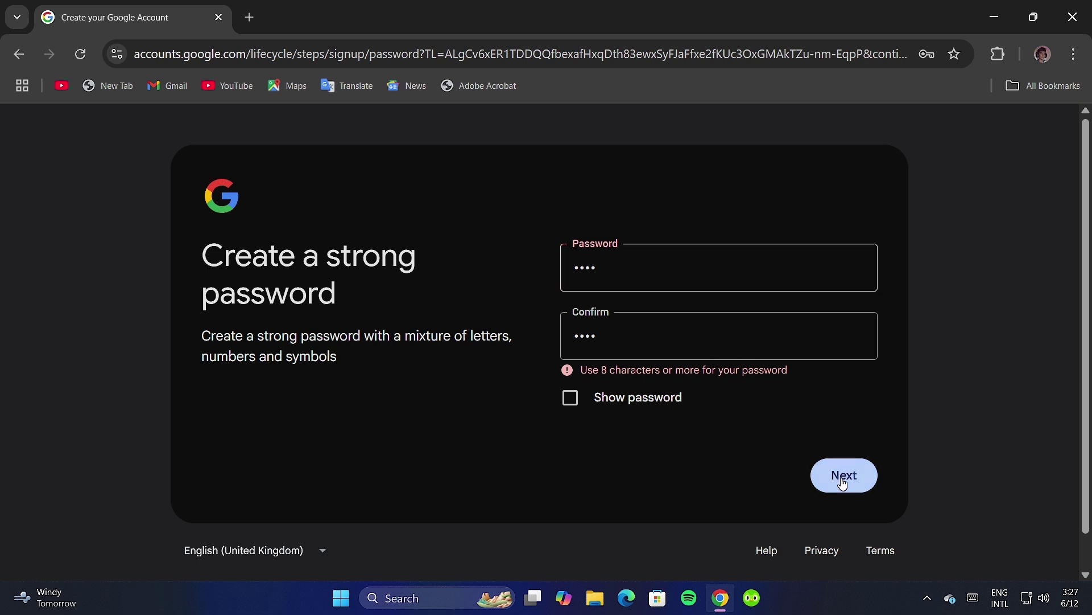
type("567")
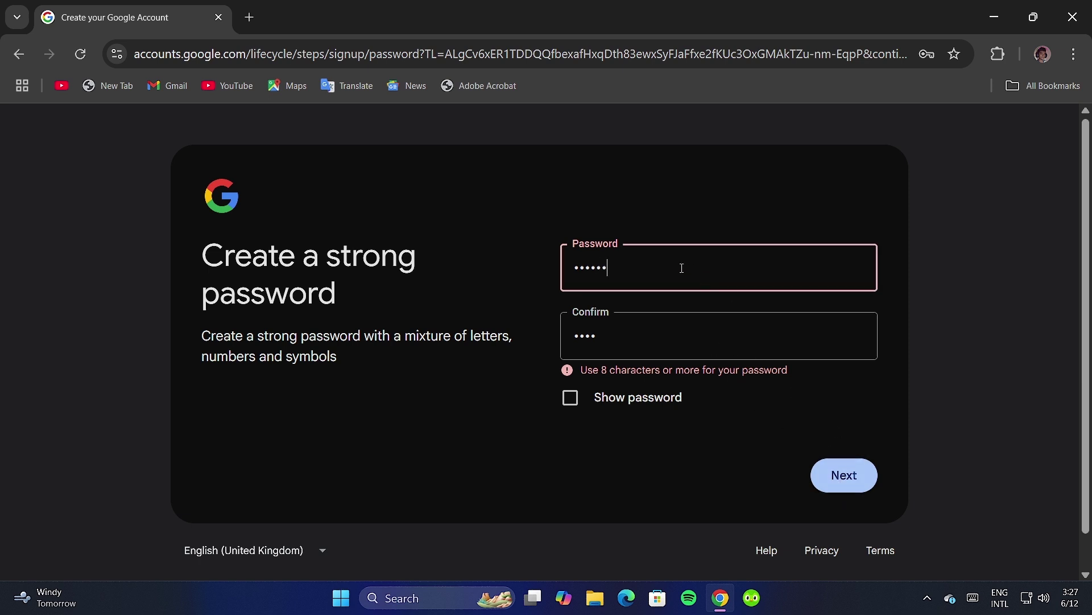
left_click(620, 334)
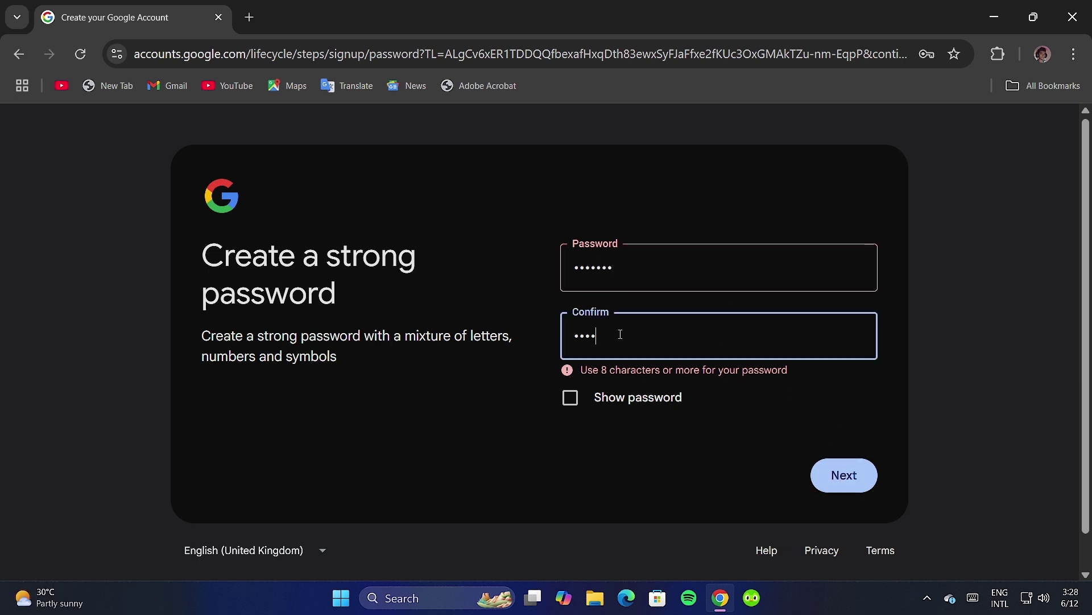
type("5678")
left_click(671, 264)
type("8")
left_click(814, 472)
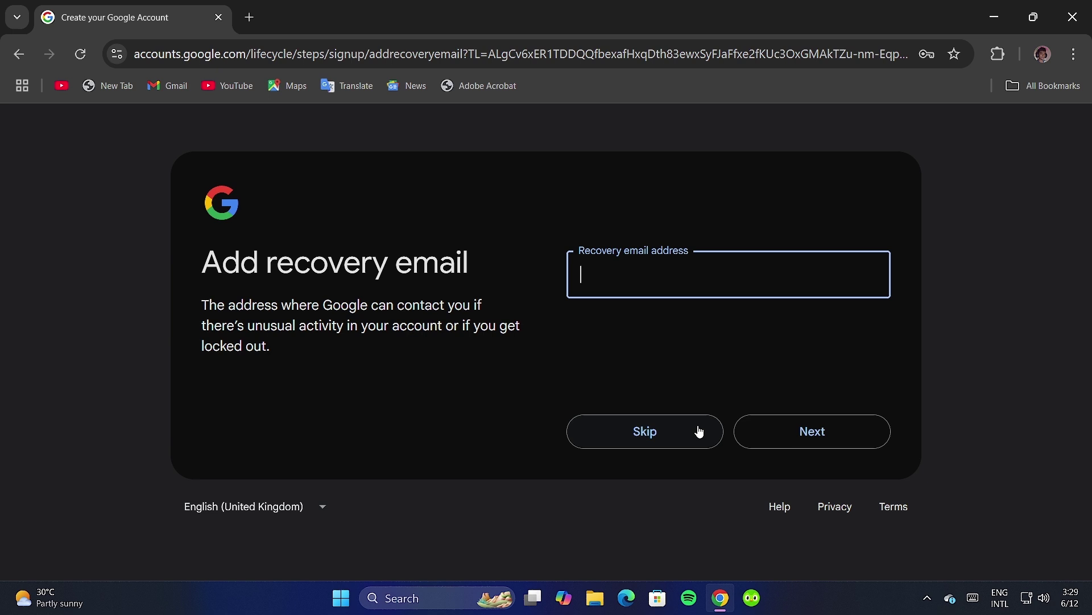
Skip the recovery email, accept the review page, and agree to the terms.
left_click(699, 432)
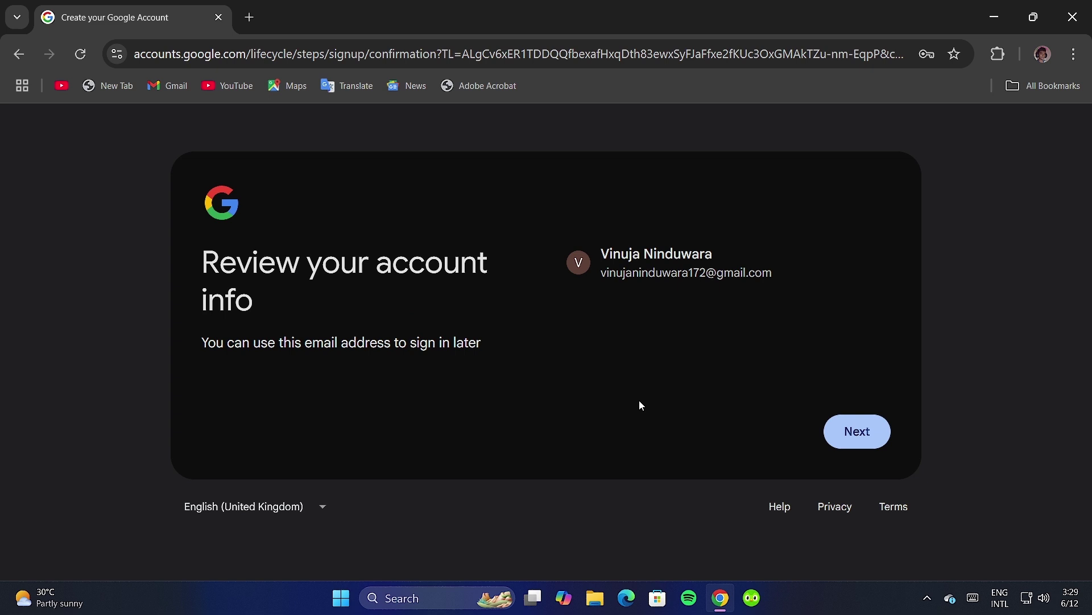
left_click(847, 428)
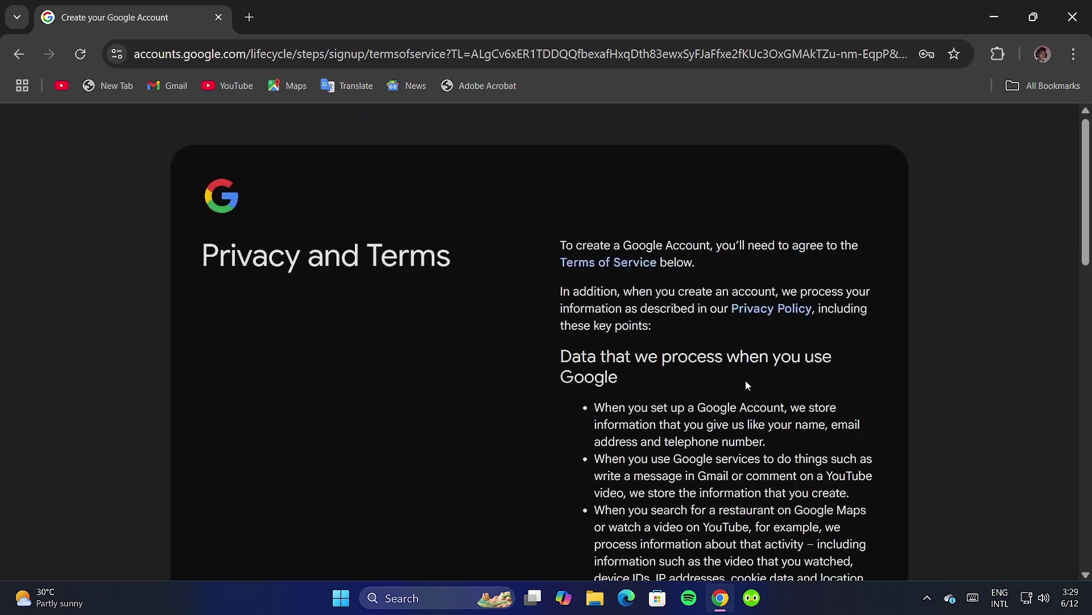
scroll(746, 398, "down", 15)
scroll(743, 435, "down", 1)
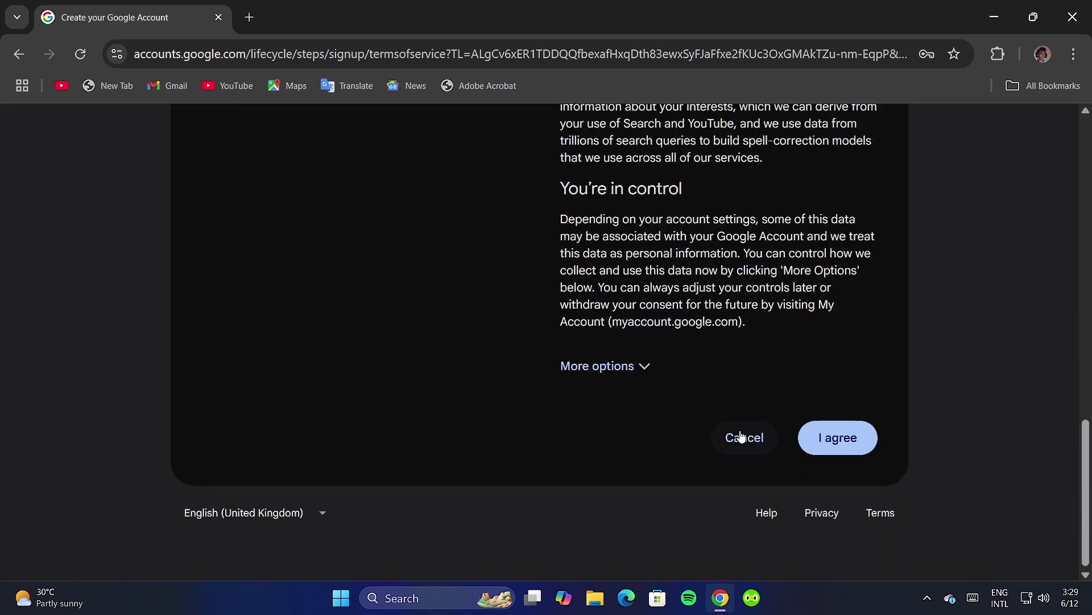
left_click(820, 431)
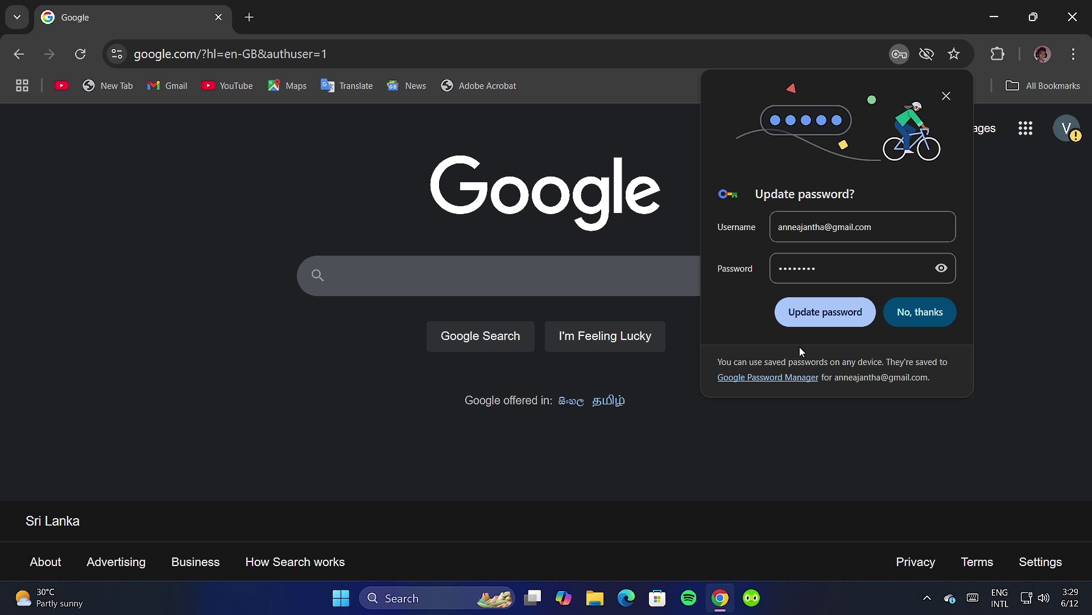
Decline the password update, dismiss the recovery-phone reminder, and list other accounts.
left_click(942, 313)
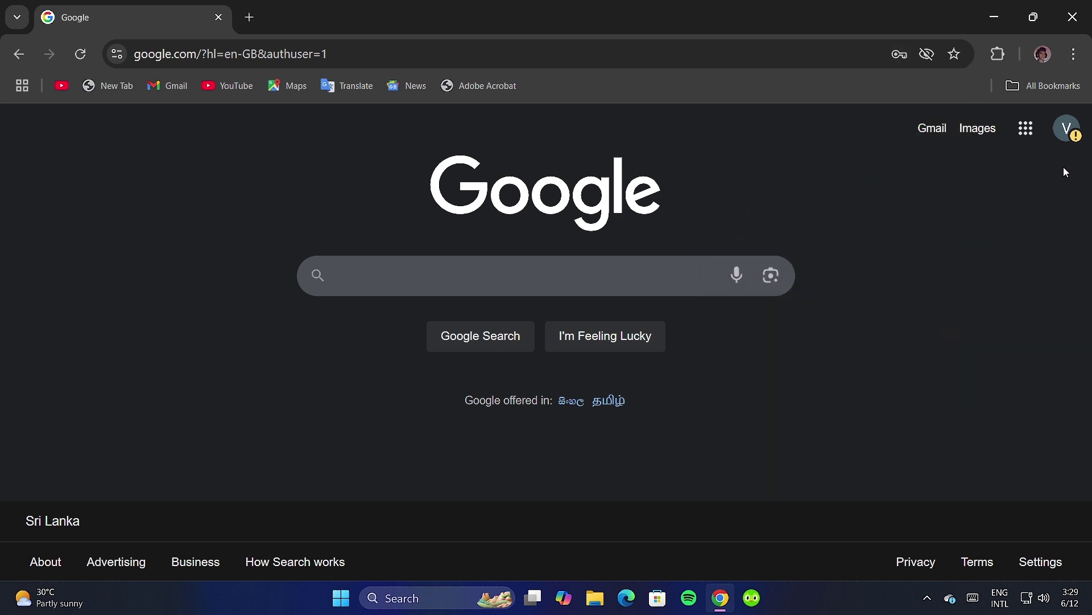
left_click(1067, 128)
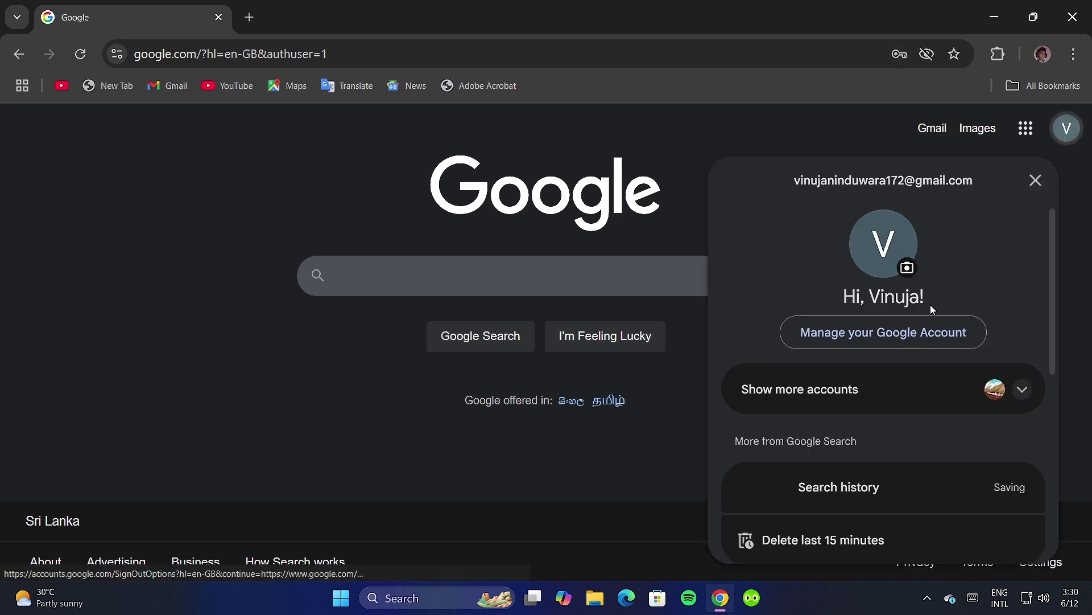
scroll(931, 305, "down", 1)
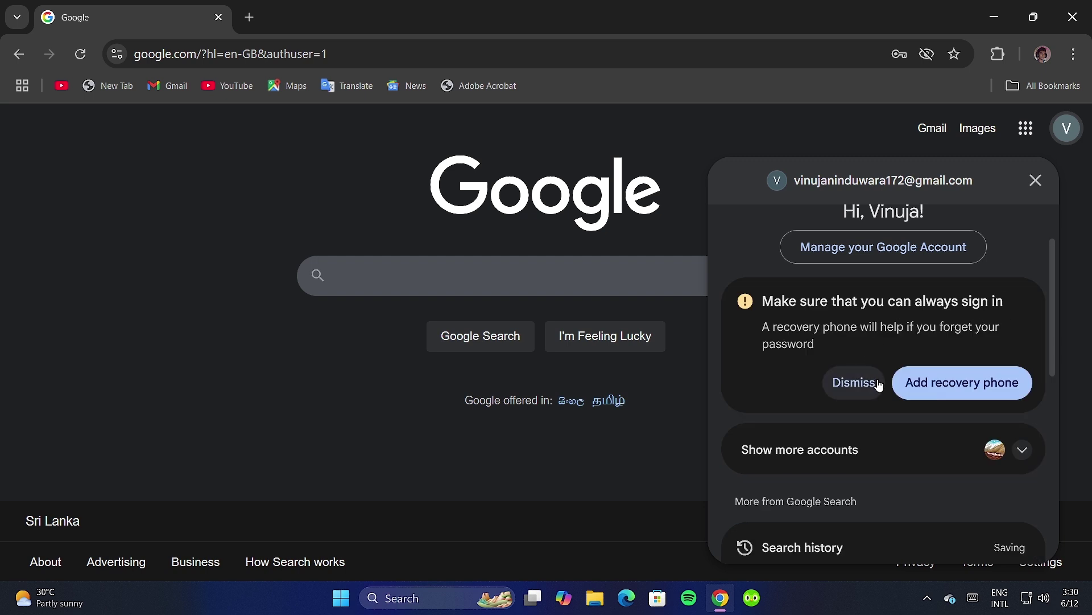
left_click(879, 384)
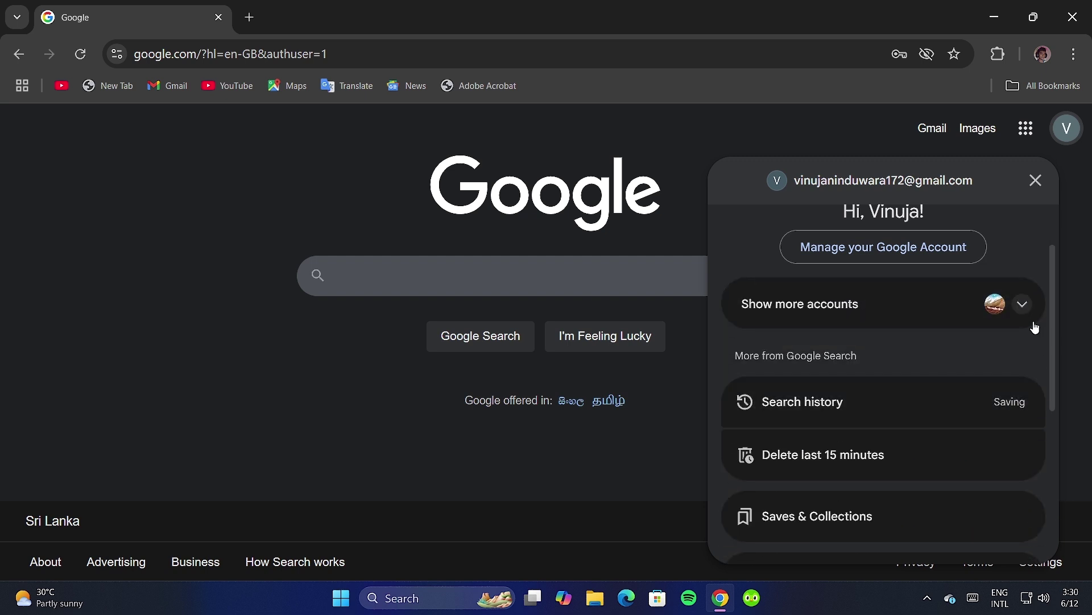
left_click(1023, 305)
scroll(934, 398, "up", 1)
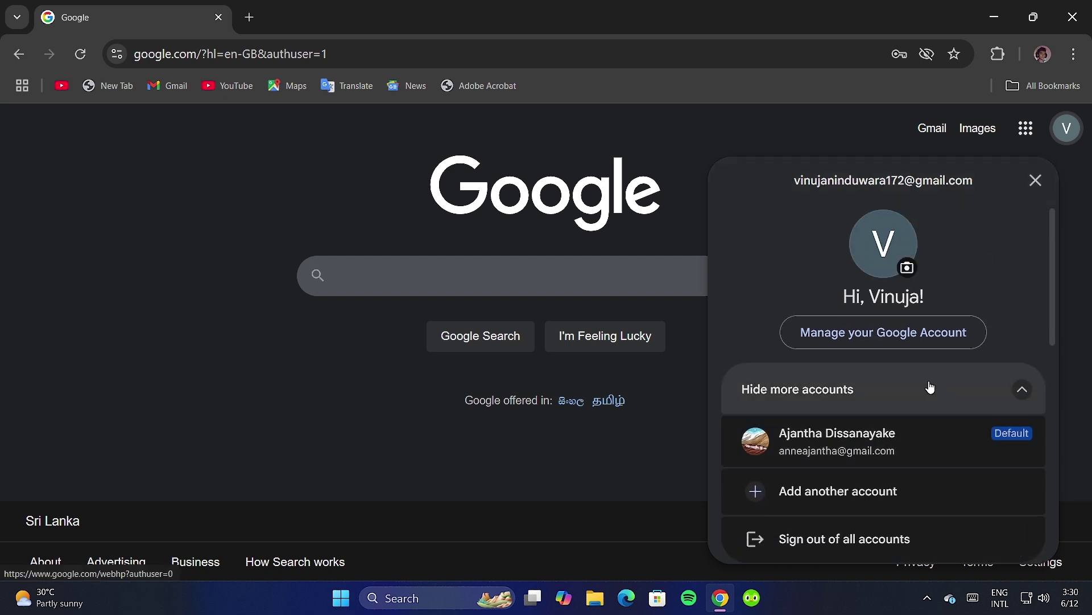
scroll(911, 281, "down", 1)
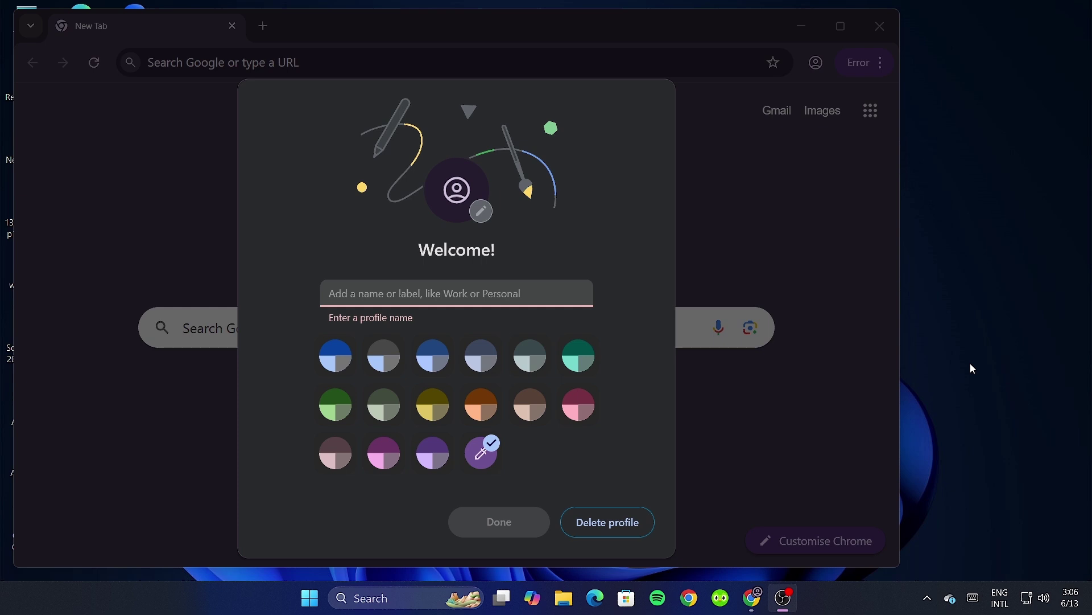
Name the new Chrome profile 'No name' and finish its setup.
left_click(1004, 3)
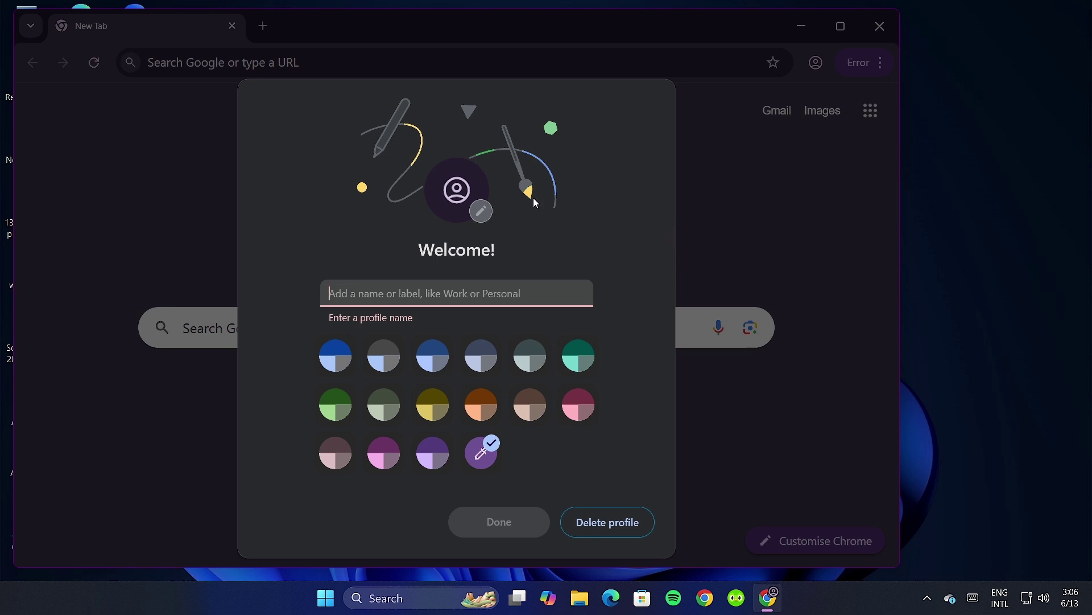
type("No name")
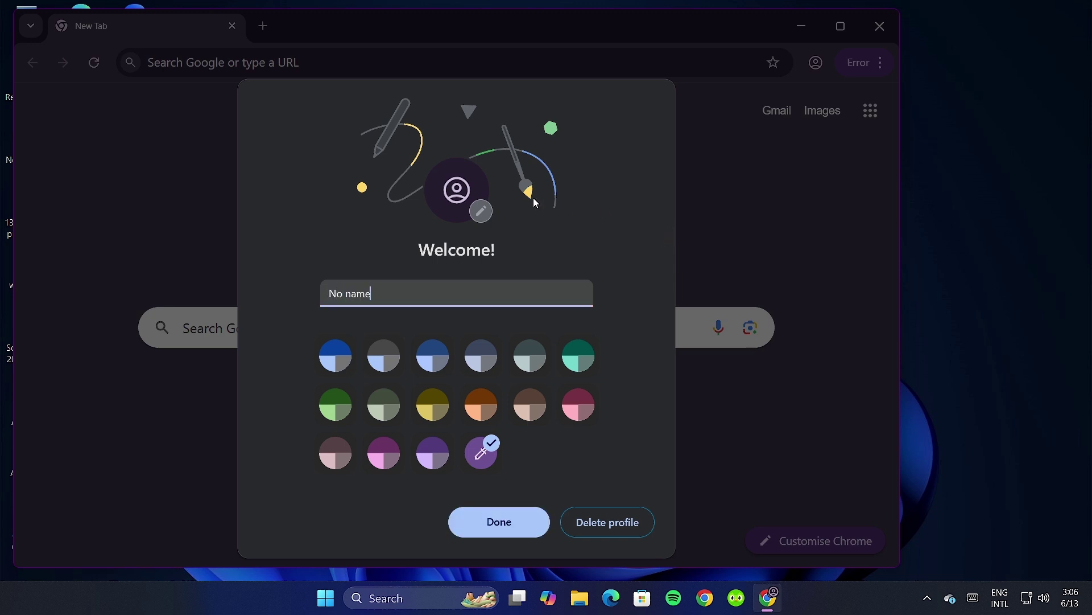
left_click(483, 519)
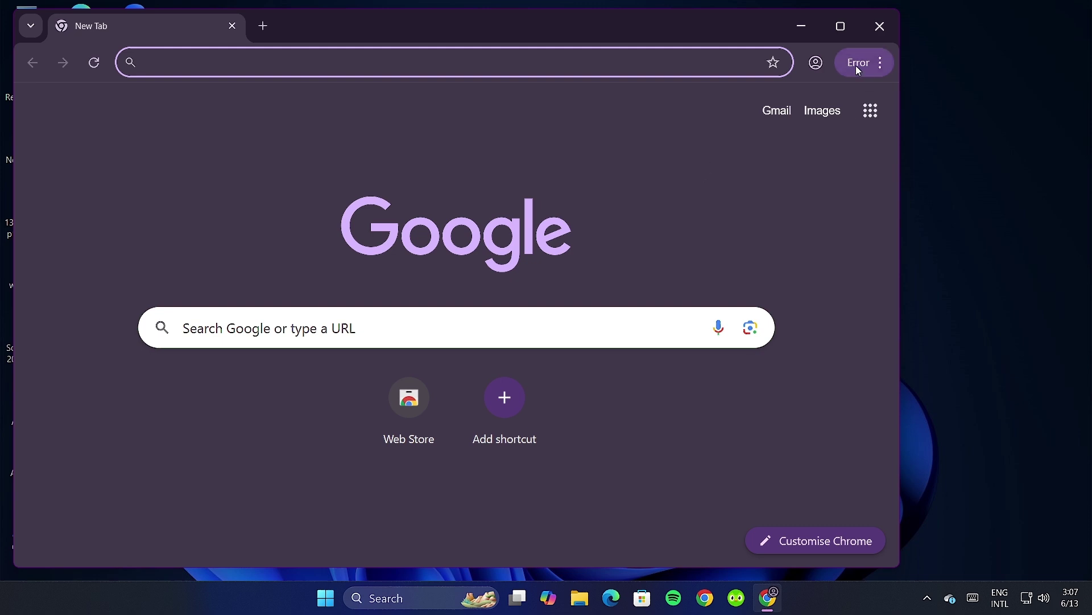
Go to the Google Account page through the Google apps launcher.
left_click(819, 62)
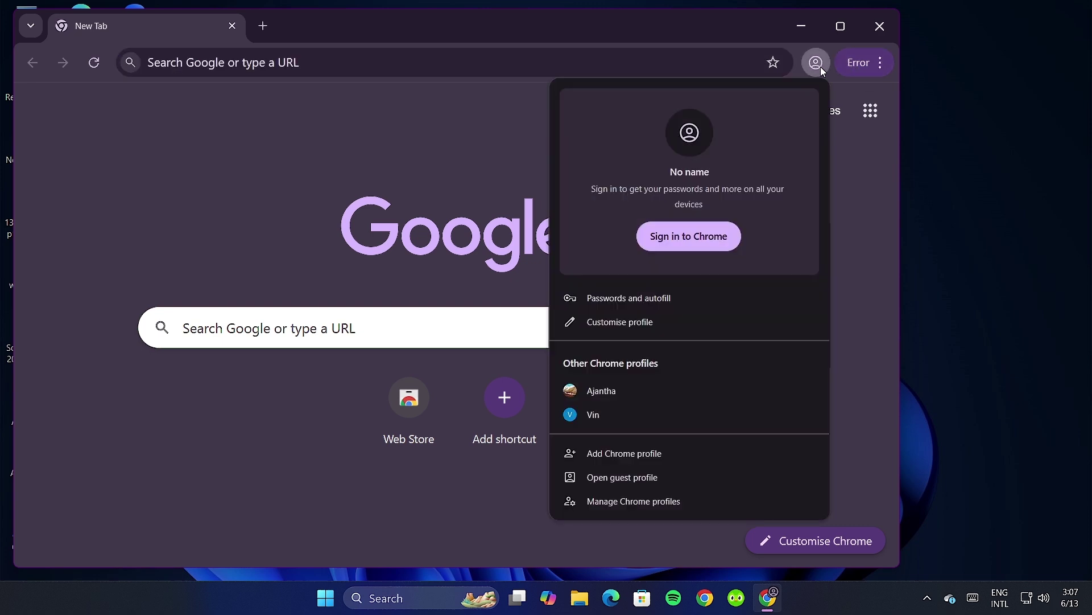
left_click(820, 66)
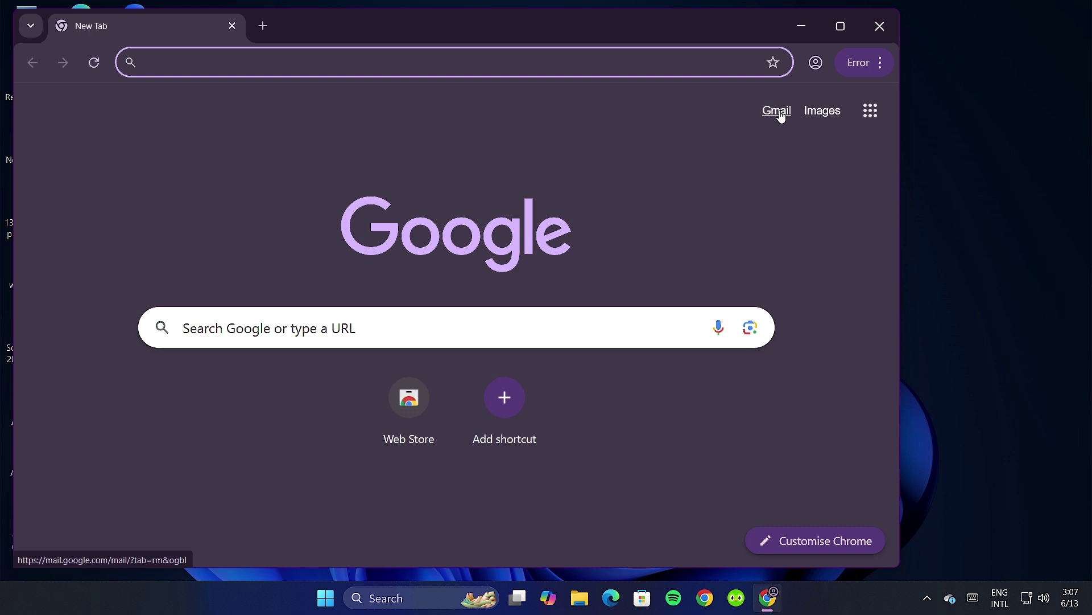
left_click(812, 67)
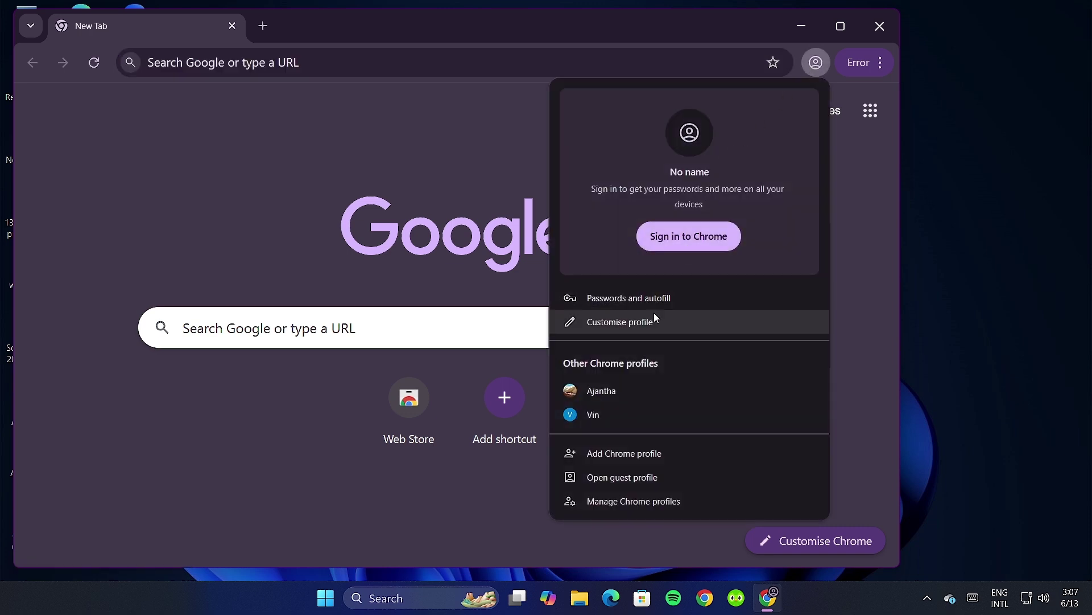
left_click(517, 490)
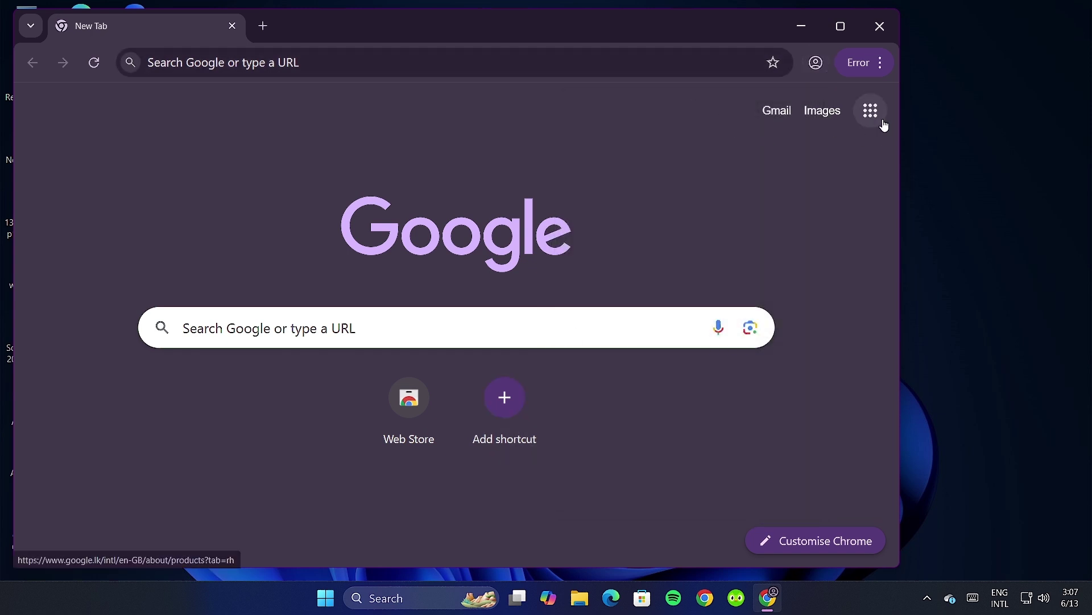
left_click(874, 115)
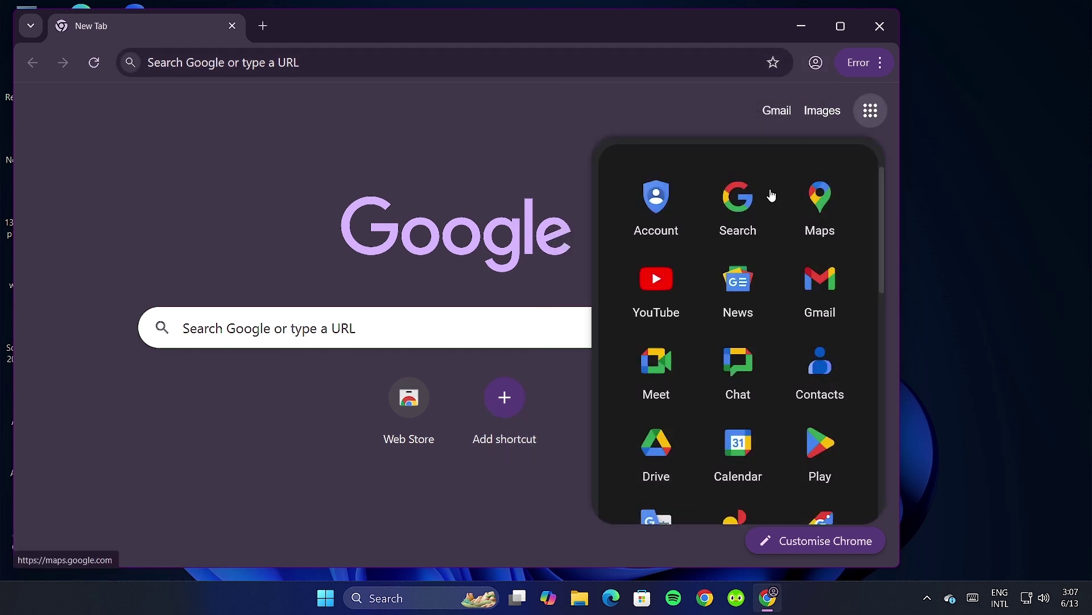
left_click(680, 201)
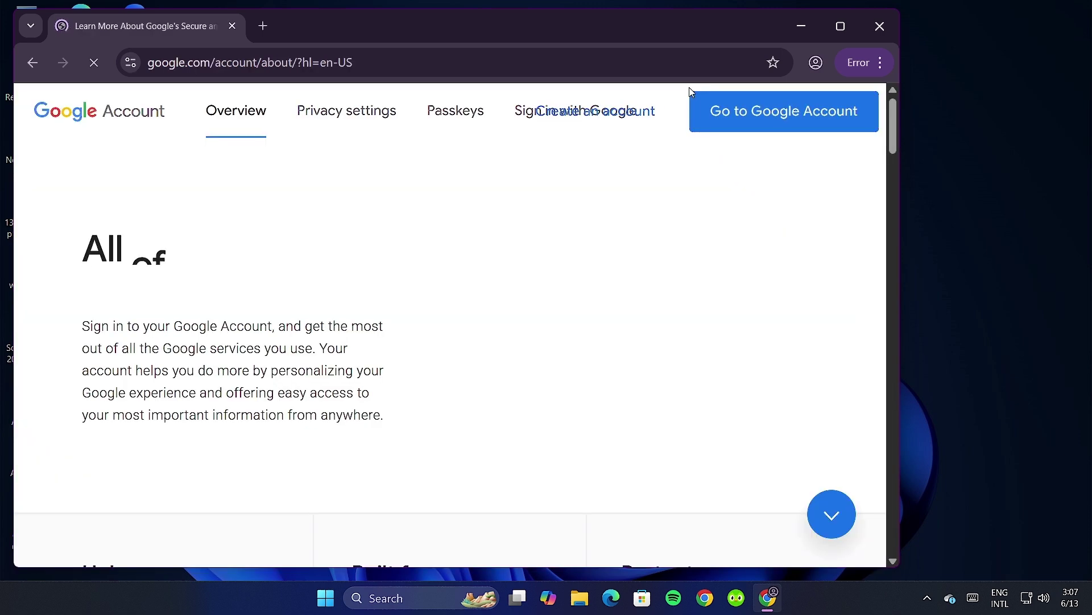
Start creating a new Google account from the "All of Google, working for you" overview page.
scroll(589, 171, "down", 3)
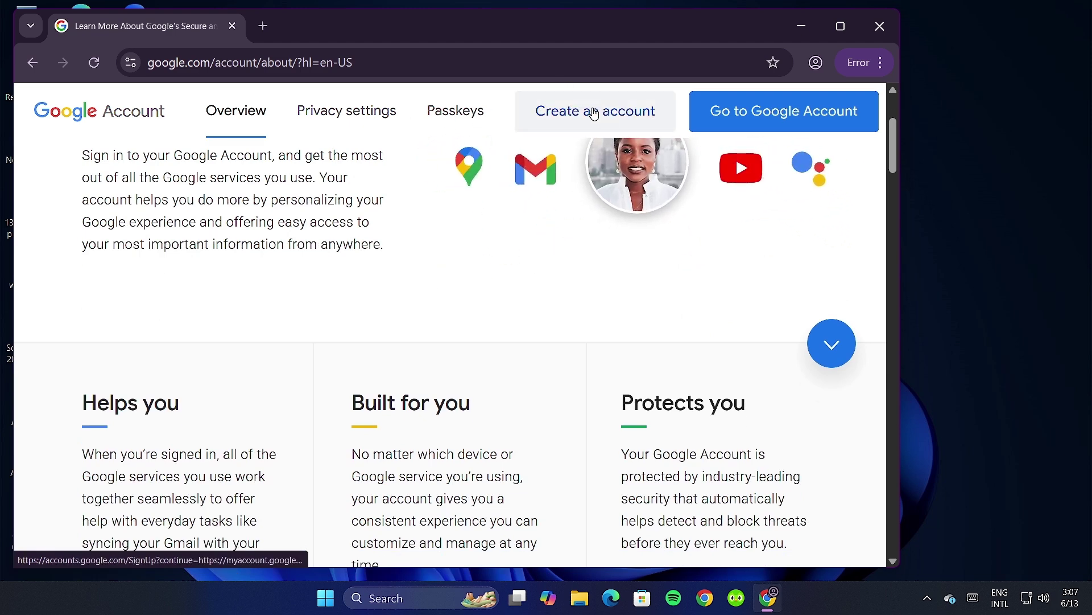
scroll(611, 237, "up", 3)
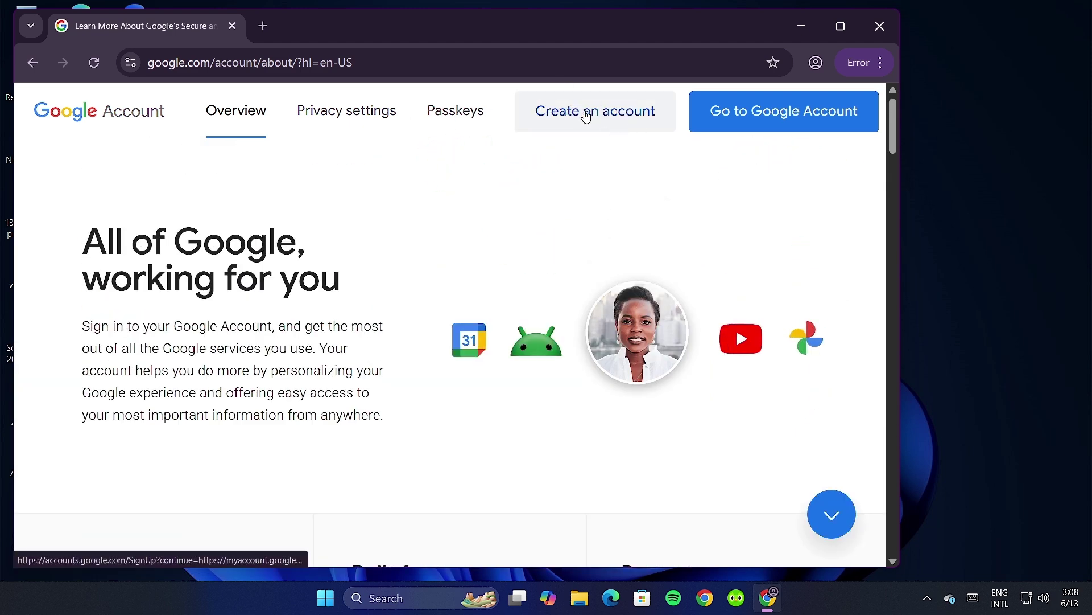
left_click(585, 117)
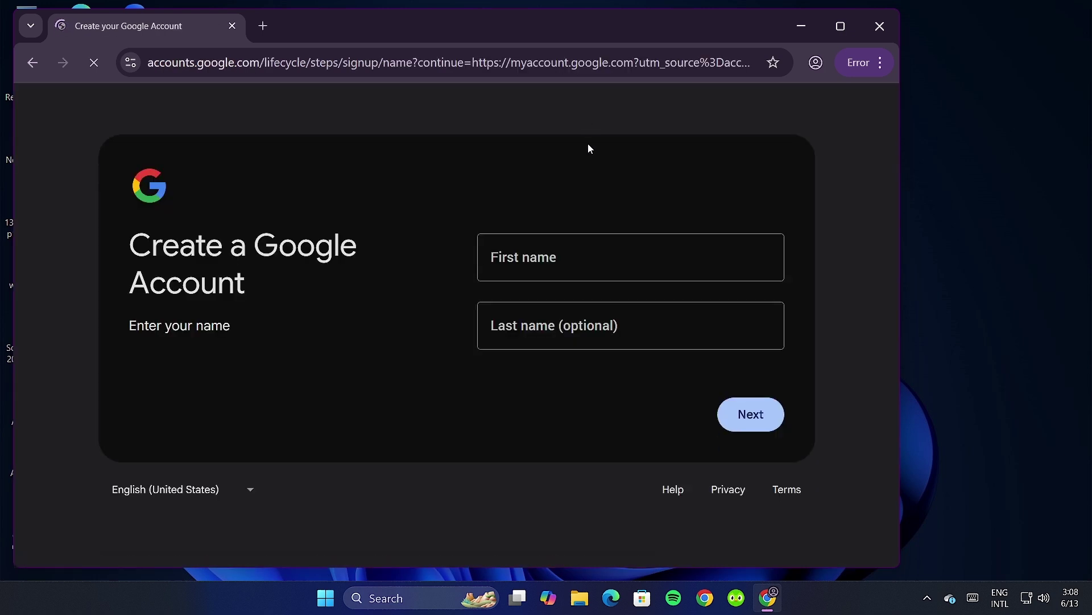